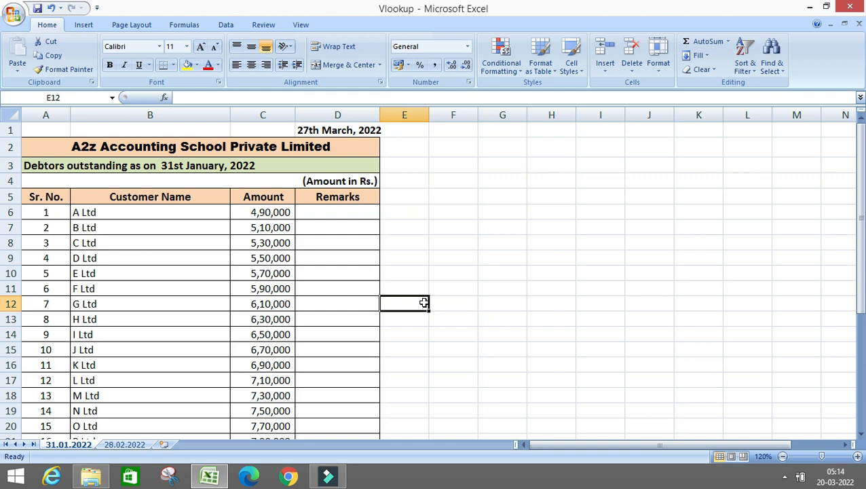
Insert a blank column between Amount and Remarks on the 28.02.2022 sheet.
{"action": "left_click", "coordinate": [173, 258]}
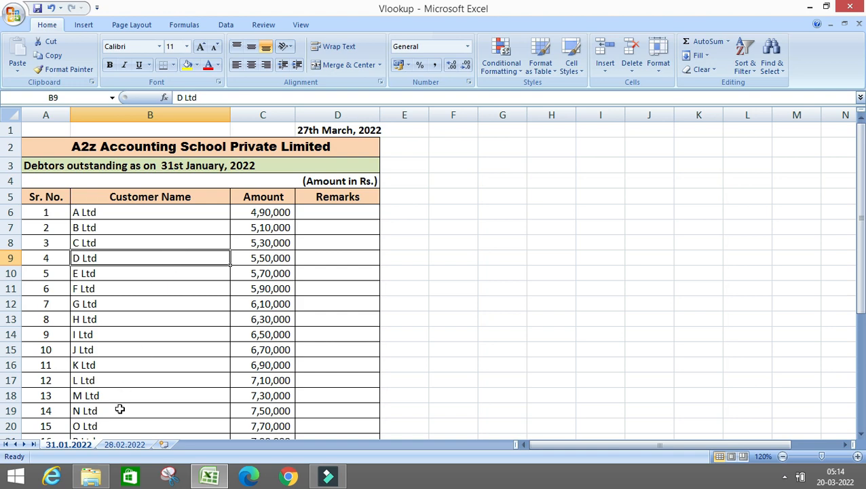
{"action": "left_click", "coordinate": [127, 445]}
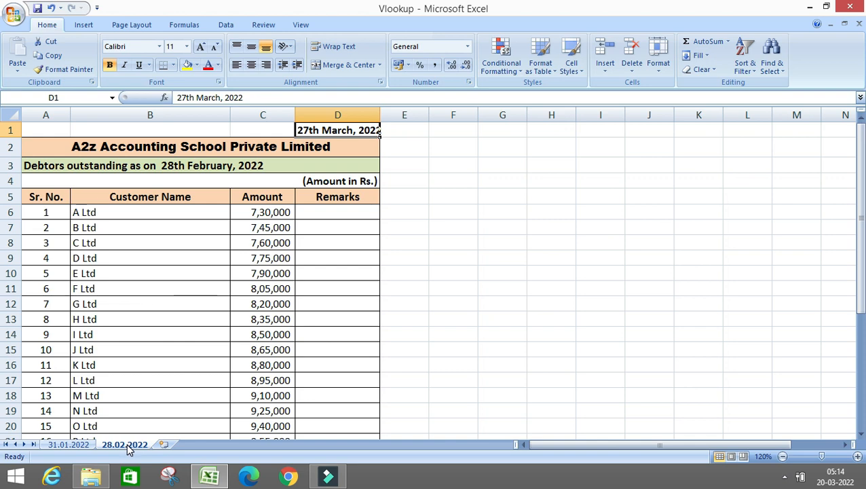
{"action": "left_click", "coordinate": [266, 197]}
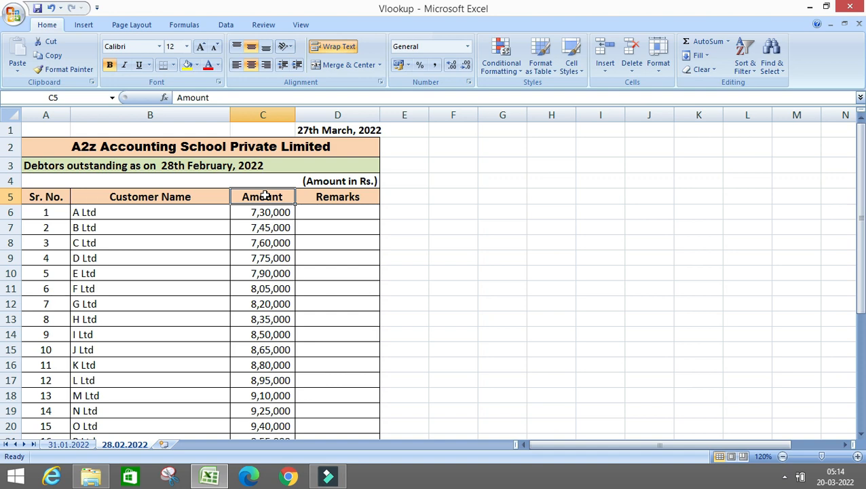
{"action": "left_click", "coordinate": [321, 113]}
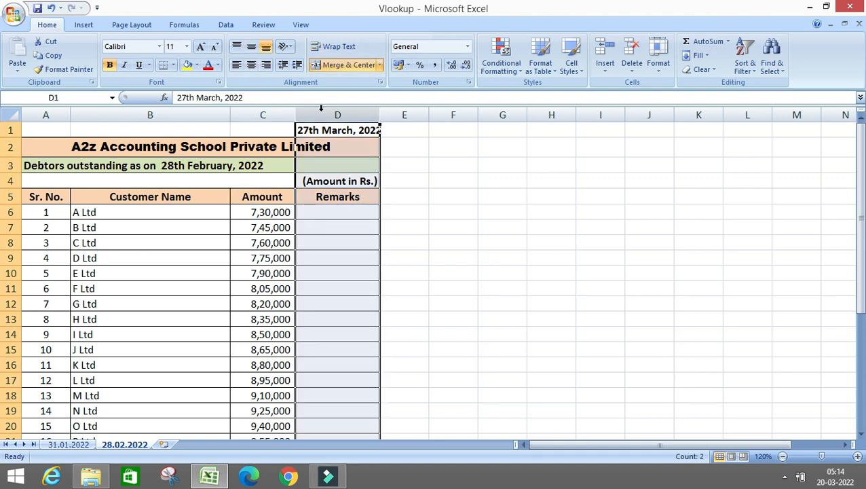
{"action": "key", "text": "ctrl+plus"}
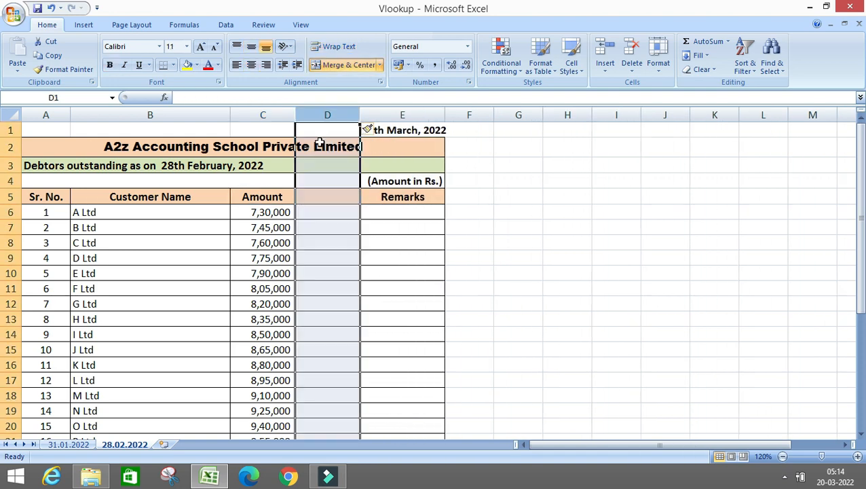
Compare the customer names and their order on the 31.01.2022 and 28.02.2022 sheets.
{"action": "left_click", "coordinate": [315, 197]}
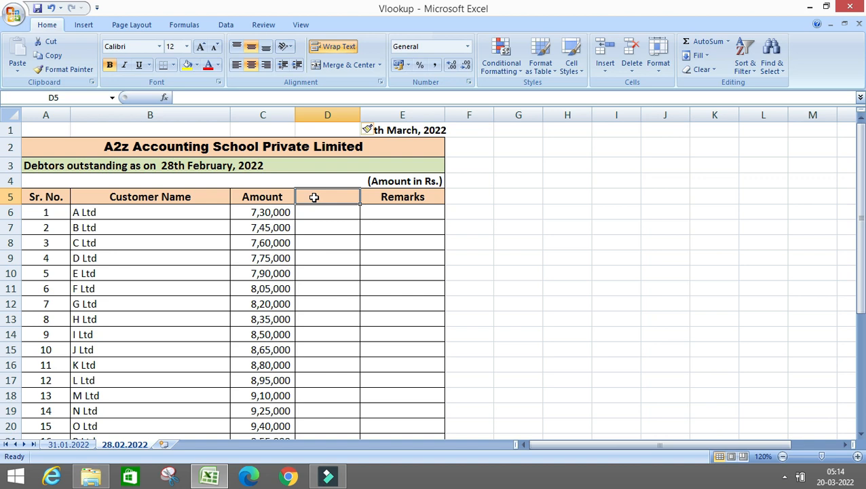
{"action": "left_click", "coordinate": [68, 445]}
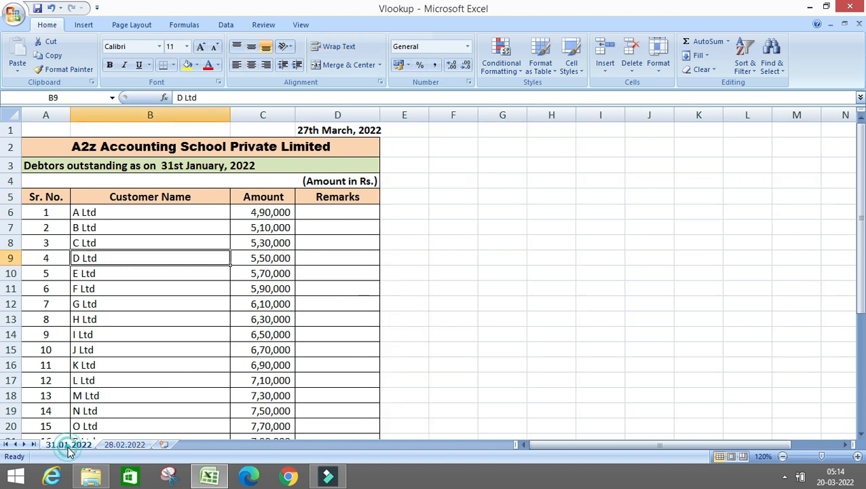
{"action": "left_click", "coordinate": [124, 444]}
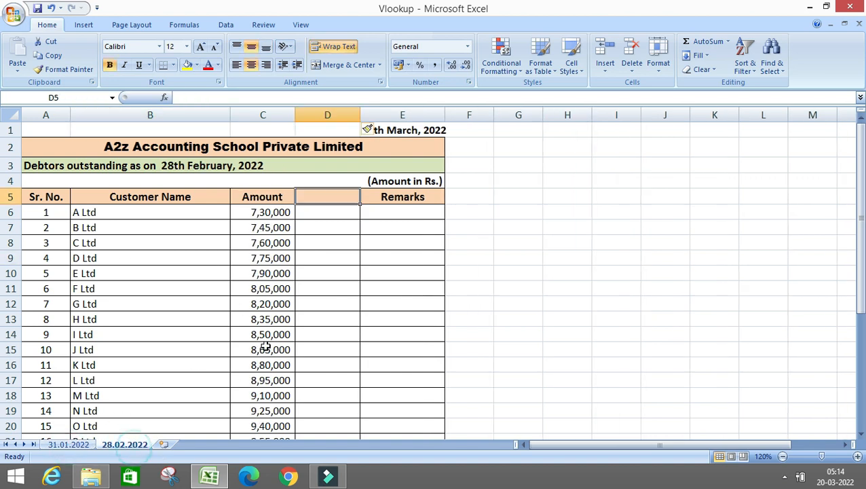
{"action": "left_click", "coordinate": [319, 250]}
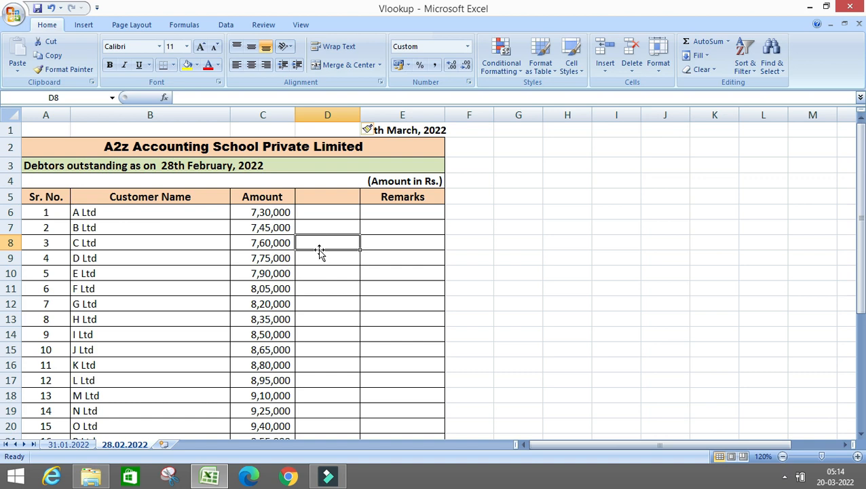
{"action": "left_click", "coordinate": [135, 216]}
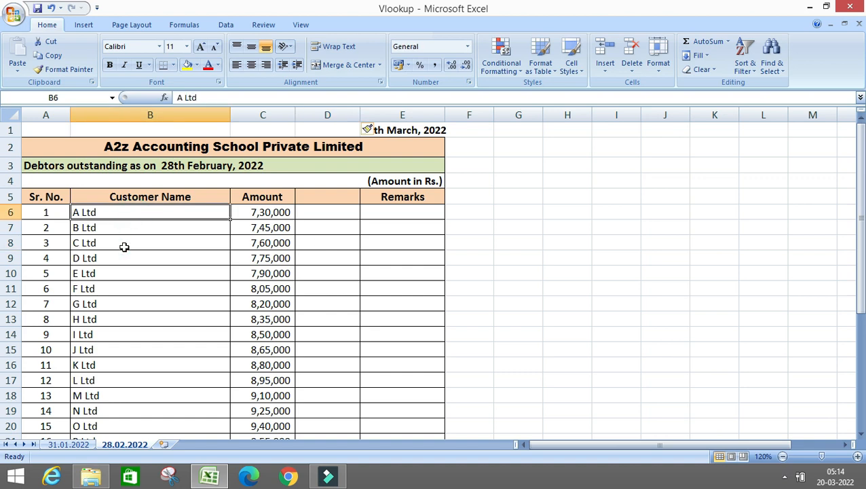
{"action": "left_click", "coordinate": [73, 430]}
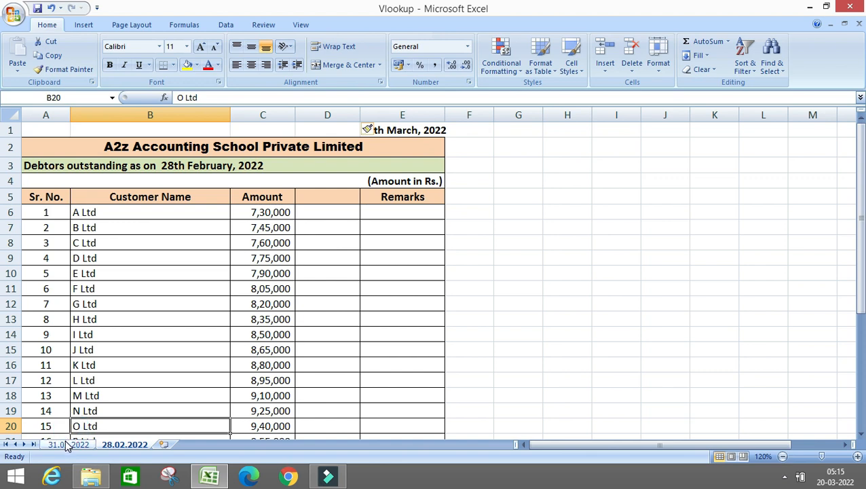
{"action": "left_click", "coordinate": [68, 444]}
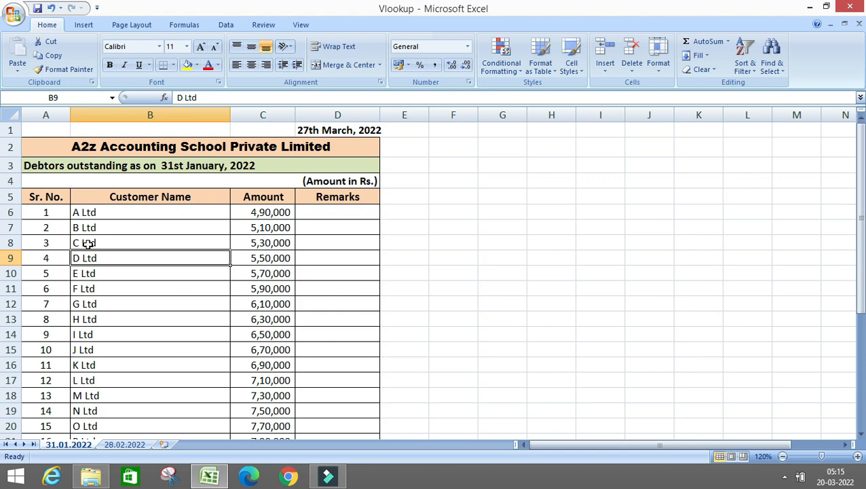
{"action": "left_click", "coordinate": [122, 444]}
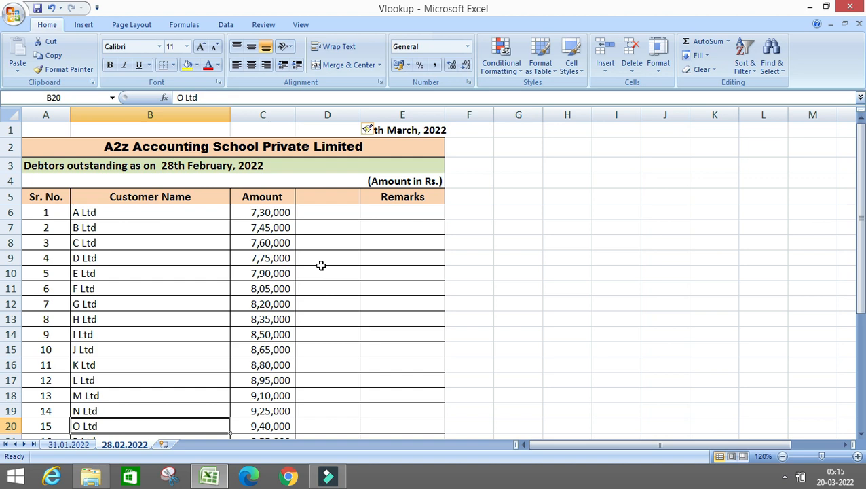
Replace the Amount heading in C5 of the 28.02.2022 sheet with "Outstanding as on 28.02.2022".
{"action": "left_click", "coordinate": [279, 197]}
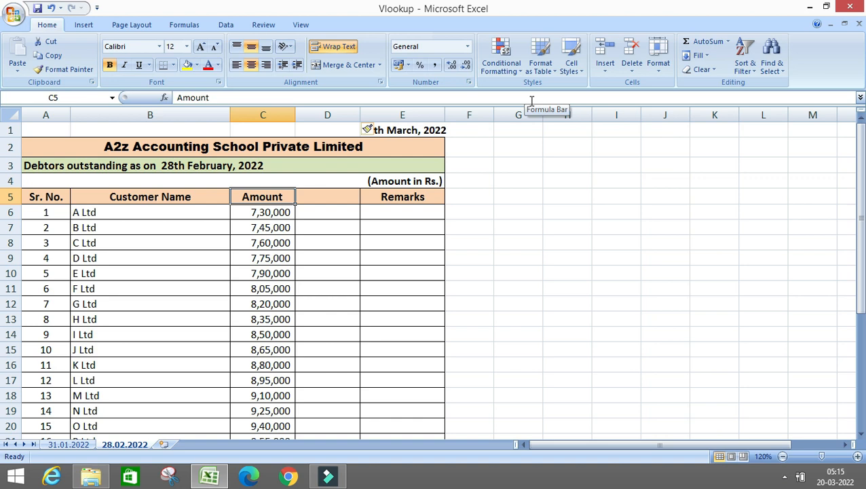
{"action": "type", "text": "Out"}
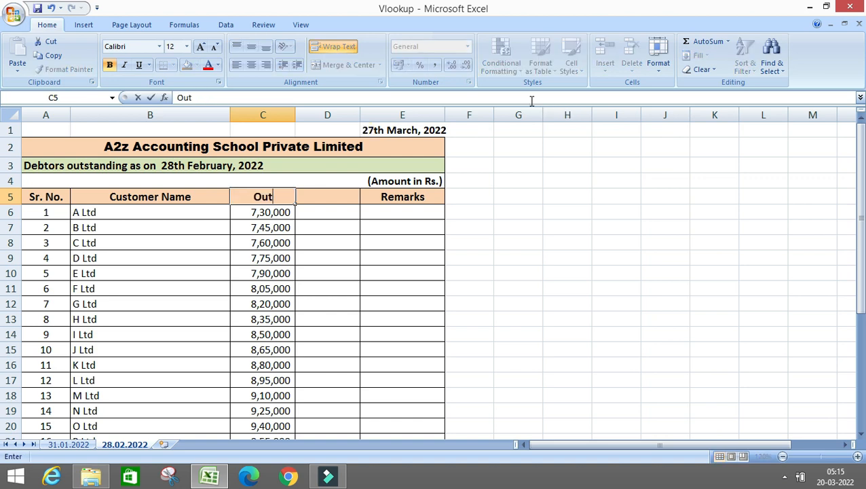
{"action": "type", "text": "stand"}
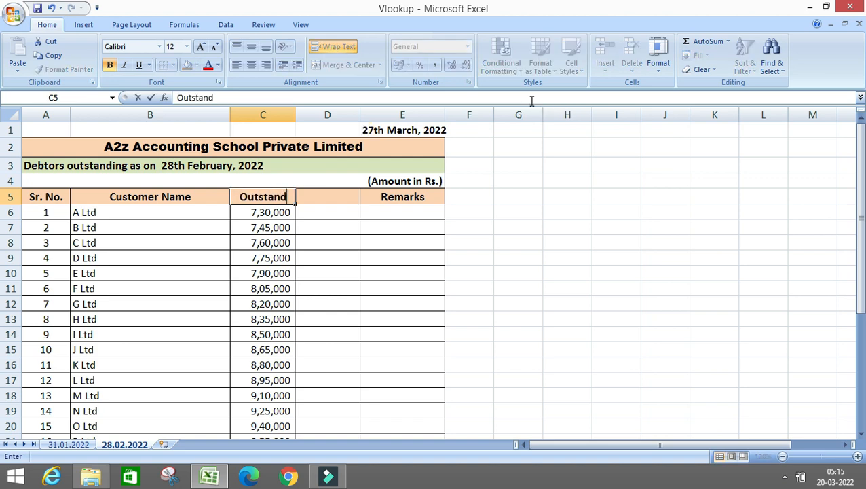
{"action": "type", "text": "ing as on 28"}
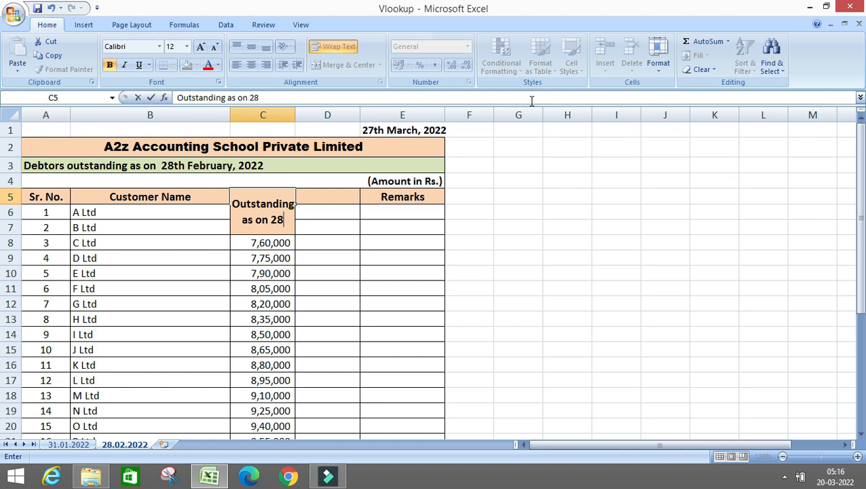
{"action": "type", "text": ".02.2022"}
{"action": "key", "text": "Return"}
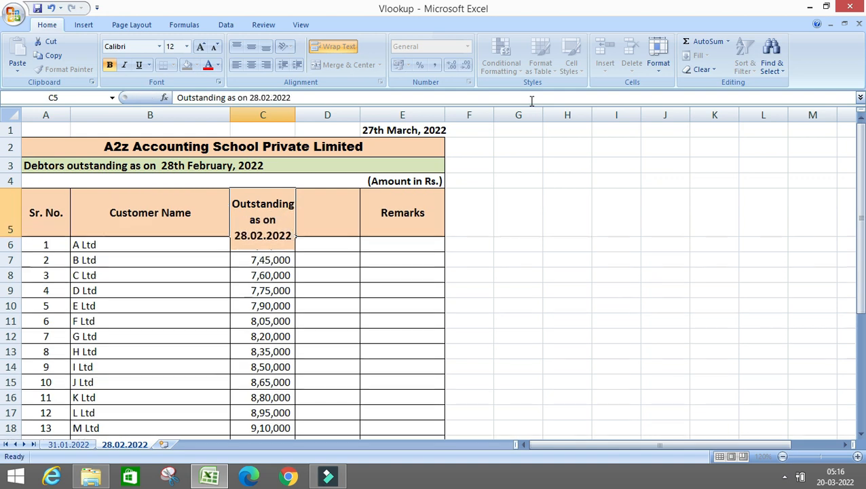
Copy the C5 heading into D5, change it to "Outstanding as on 31.01.2022", and widen columns C and D.
{"action": "key", "text": "Up"}
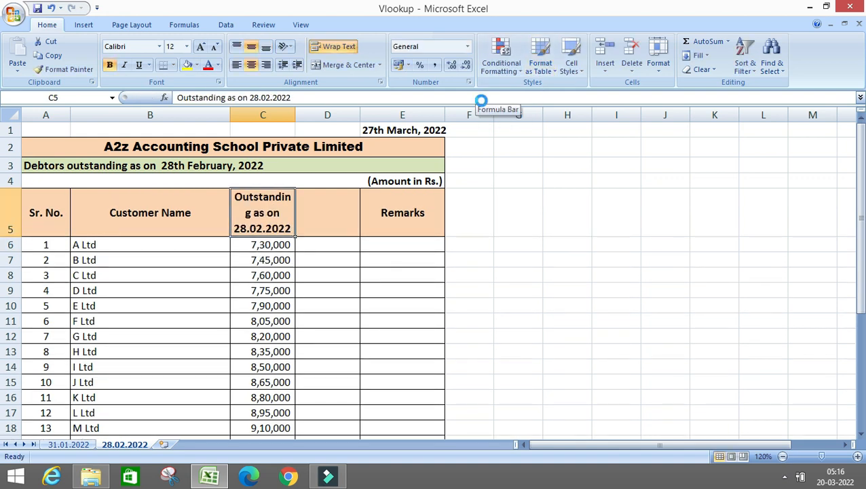
{"action": "key", "text": "ctrl+c"}
{"action": "key", "text": "Right"}
{"action": "key", "text": "Return"}
{"action": "key", "text": "F2"}
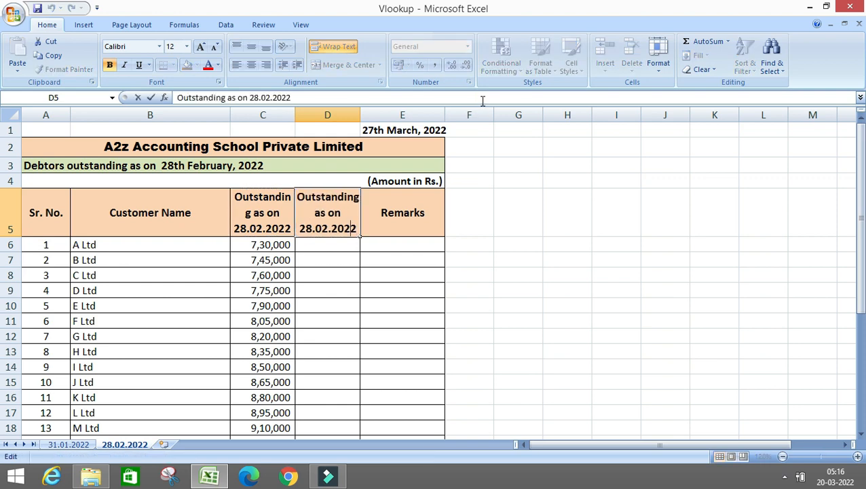
{"action": "key", "text": "BackSpace"}
{"action": "key", "text": "BackSpace"}
{"action": "key", "text": "BackSpace"}
{"action": "key", "text": "BackSpace"}
{"action": "key", "text": "BackSpace"}
{"action": "key", "text": "BackSpace"}
{"action": "key", "text": "BackSpace"}
{"action": "key", "text": "BackSpace"}
{"action": "key", "text": "BackSpace"}
{"action": "key", "text": "BackSpace"}
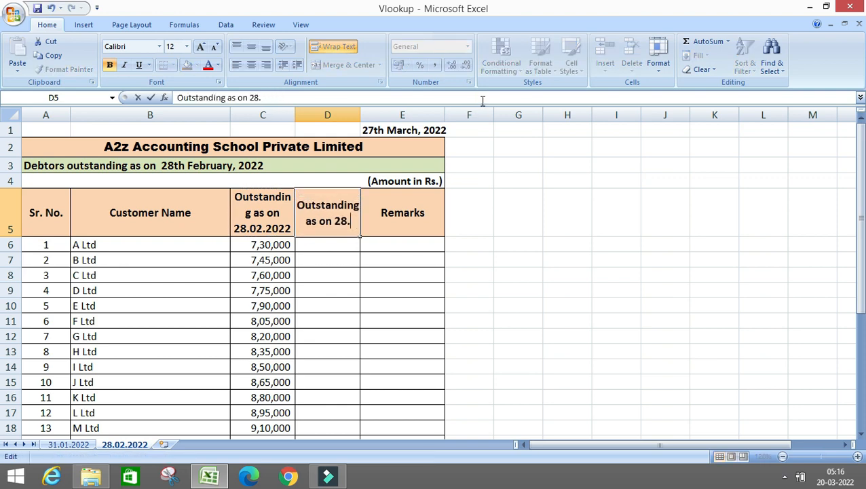
{"action": "type", "text": "31.01.2022"}
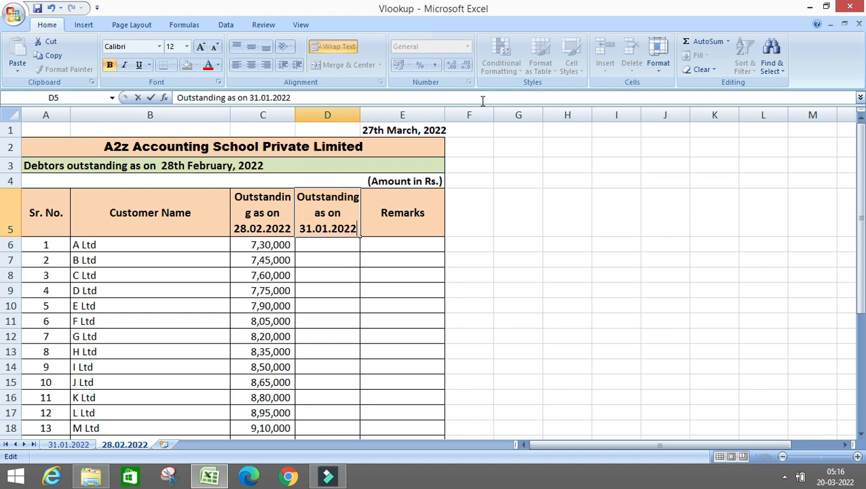
{"action": "key", "text": "Return"}
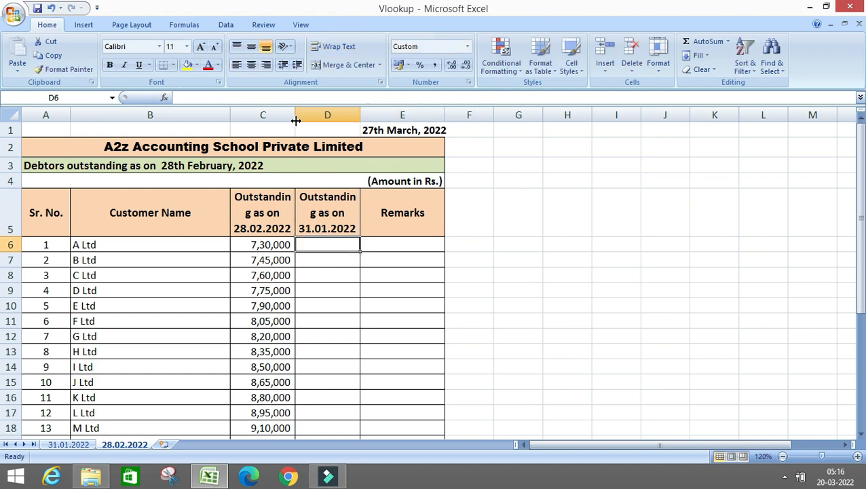
{"action": "left_click_drag", "start_coordinate": [296, 116], "coordinate": [304, 115]}
{"action": "left_click_drag", "start_coordinate": [368, 114], "coordinate": [385, 110]}
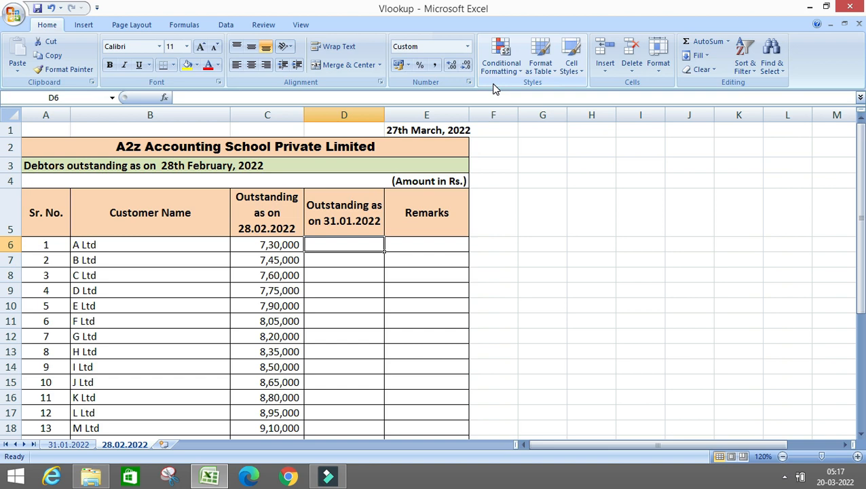
Begin a VLOOKUP formula in D6 with customer name cell B6 as the lookup value.
{"action": "type", "text": "="}
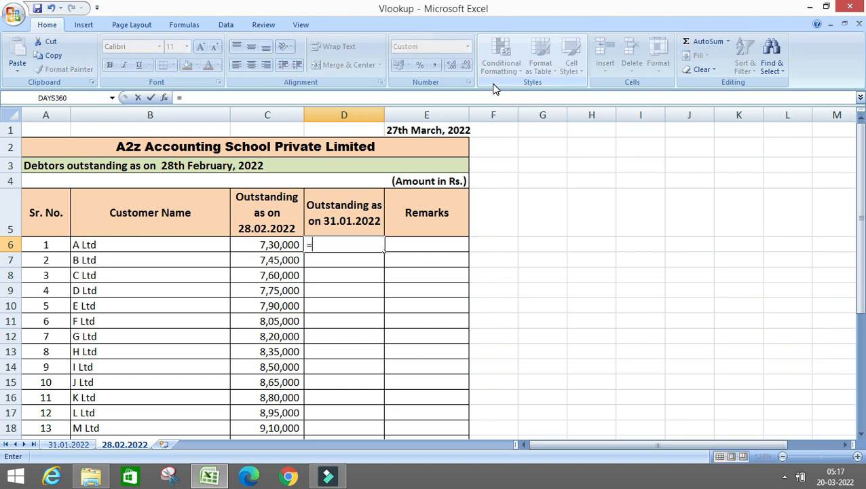
{"action": "type", "text": "vl"}
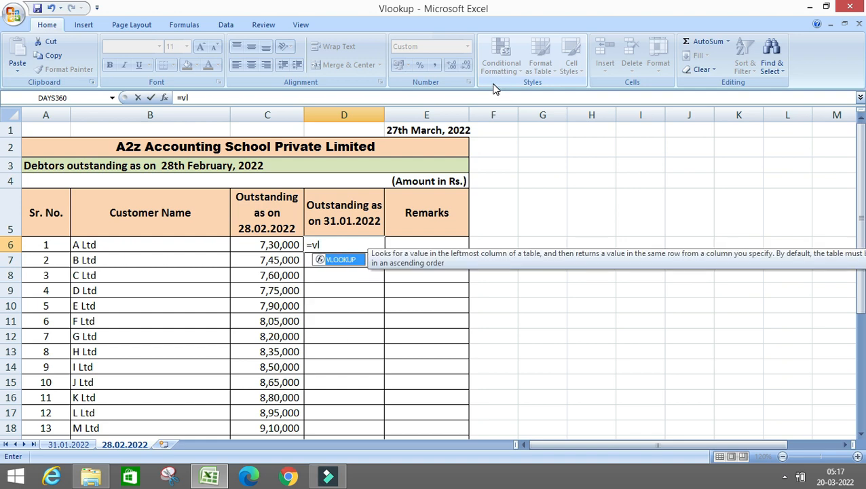
{"action": "type", "text": "ookup"}
{"action": "type", "text": "("}
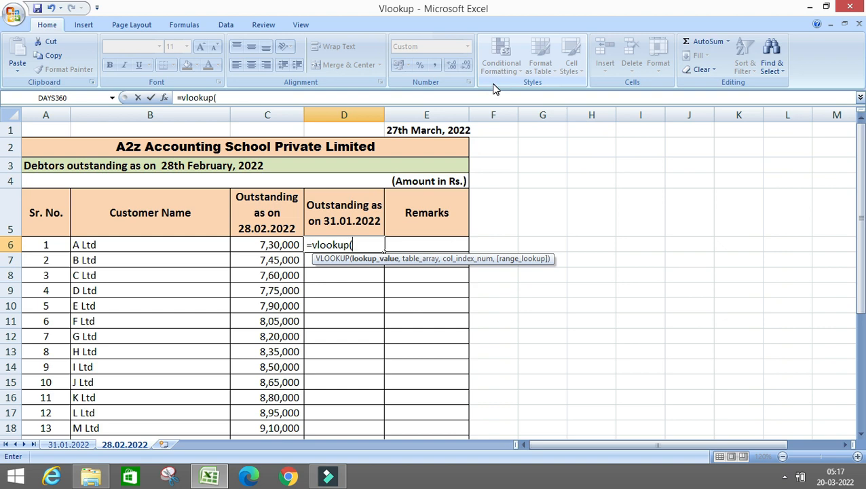
{"action": "key", "text": "Left"}
{"action": "key", "text": "Left"}
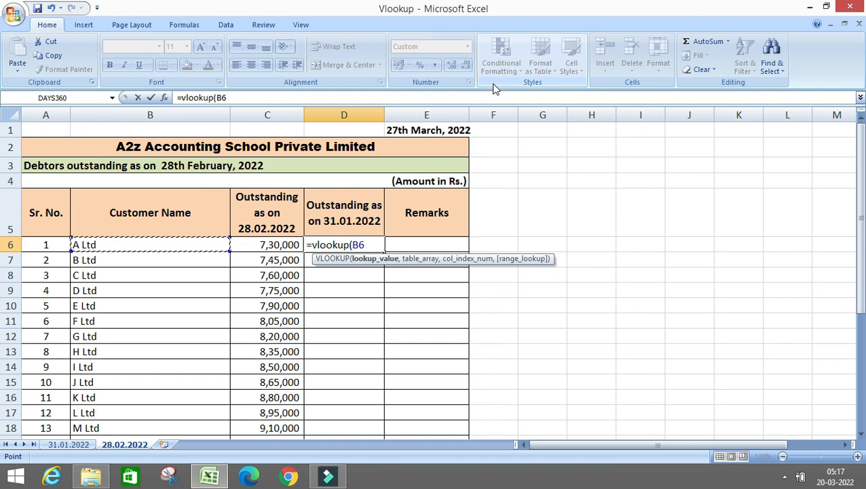
{"action": "type", "text": ","}
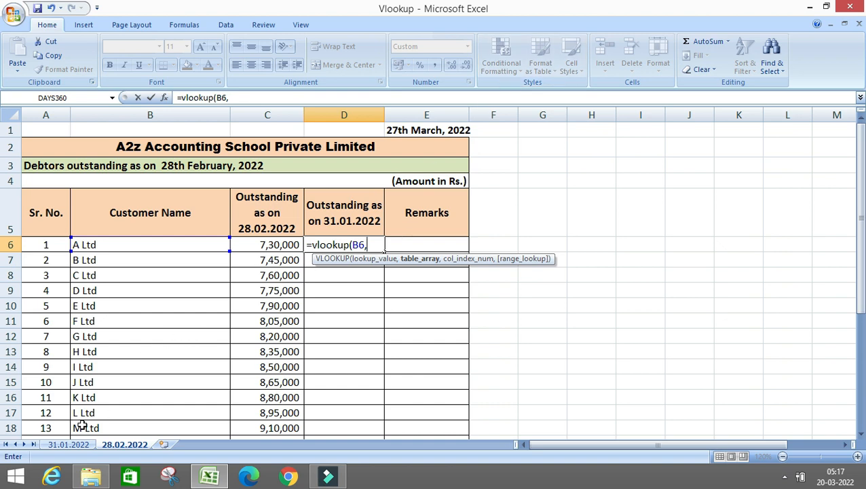
Set the VLOOKUP table array to B6:C31 on the 31.01.2022 sheet.
{"action": "left_click", "coordinate": [63, 444]}
{"action": "left_click", "coordinate": [80, 213]}
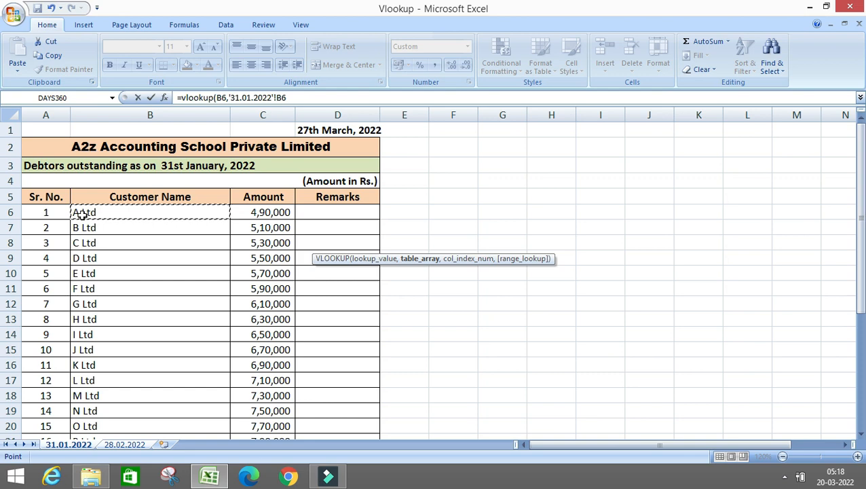
{"action": "left_click_drag", "start_coordinate": [83, 215], "coordinate": [131, 214]}
{"action": "key", "text": "shift+Right"}
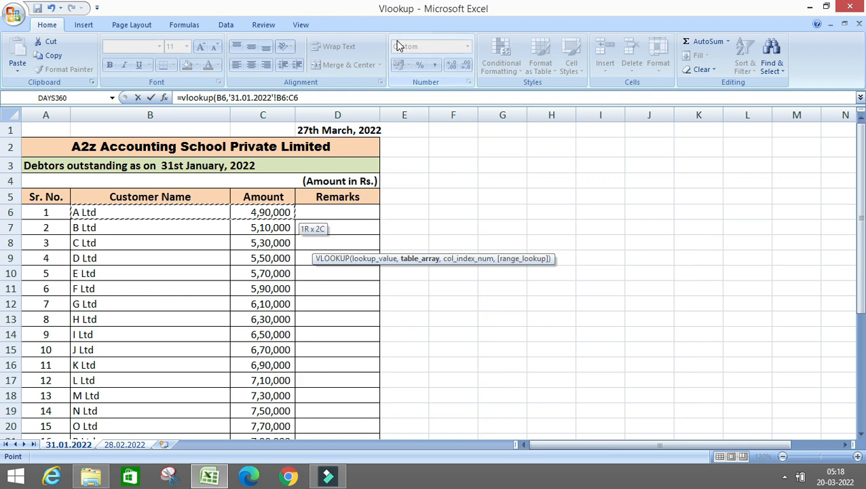
{"action": "key", "text": "ctrl+shift+Down"}
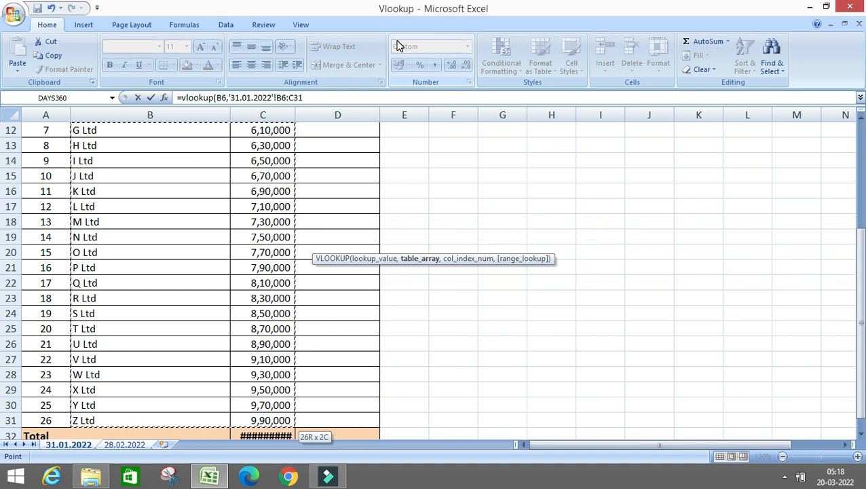
{"action": "type", "text": ","}
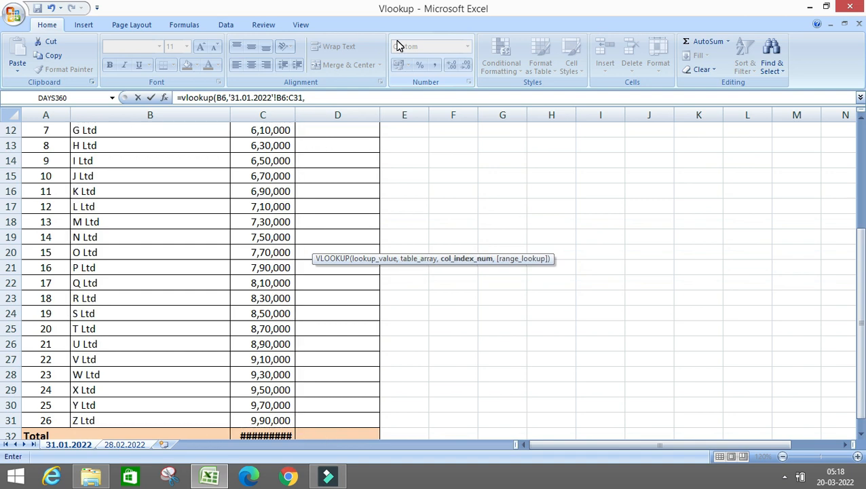
Complete the VLOOKUP with column index 2 and range lookup 0 for an exact match.
{"action": "type", "text": "2"}
{"action": "type", "text": ",0"}
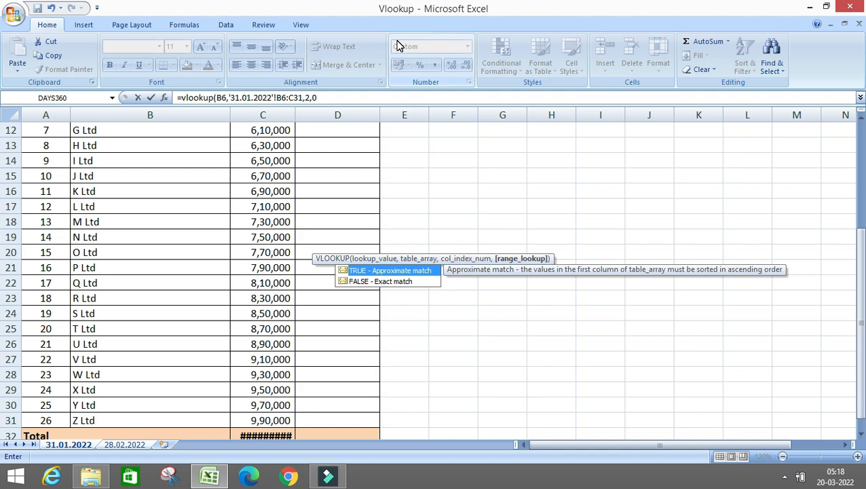
{"action": "type", "text": ")"}
{"action": "key", "text": "Return"}
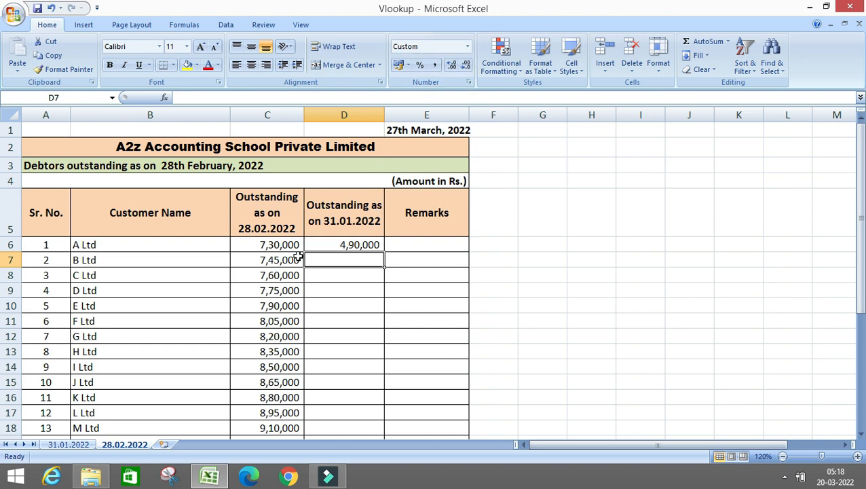
Check A Ltd's amount in C6 on the 31.01.2022 sheet, then return to the 28.02.2022 sheet.
{"action": "left_click", "coordinate": [76, 445]}
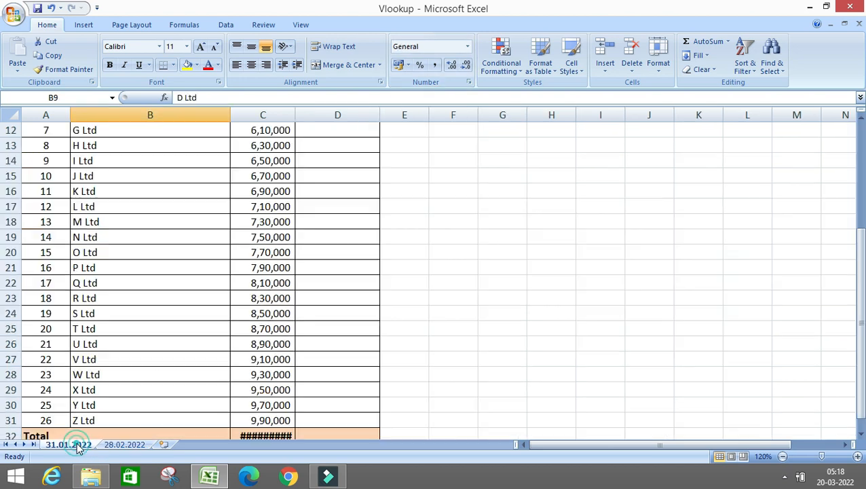
{"action": "left_click", "coordinate": [254, 282]}
{"action": "key", "text": "ctrl+Up"}
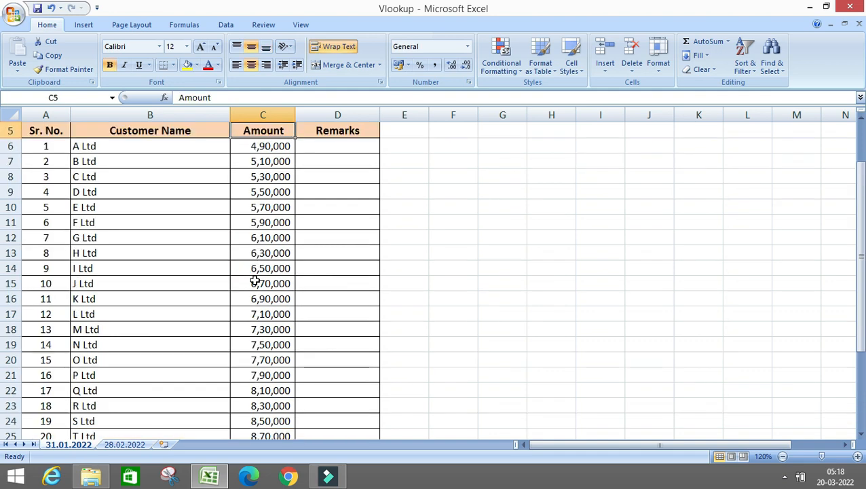
{"action": "key", "text": "Down"}
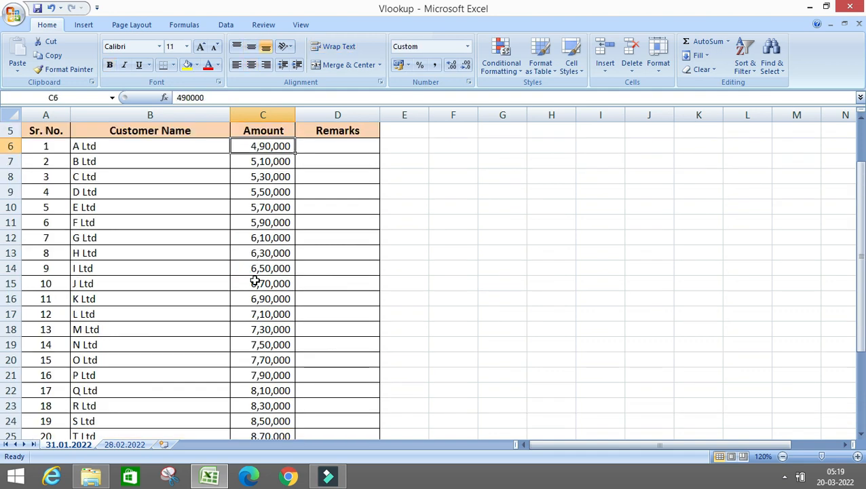
{"action": "left_click", "coordinate": [124, 444]}
Copy the VLOOKUP formula from D6 into D7:D31 for the remaining customers.
{"action": "key", "text": "Up"}
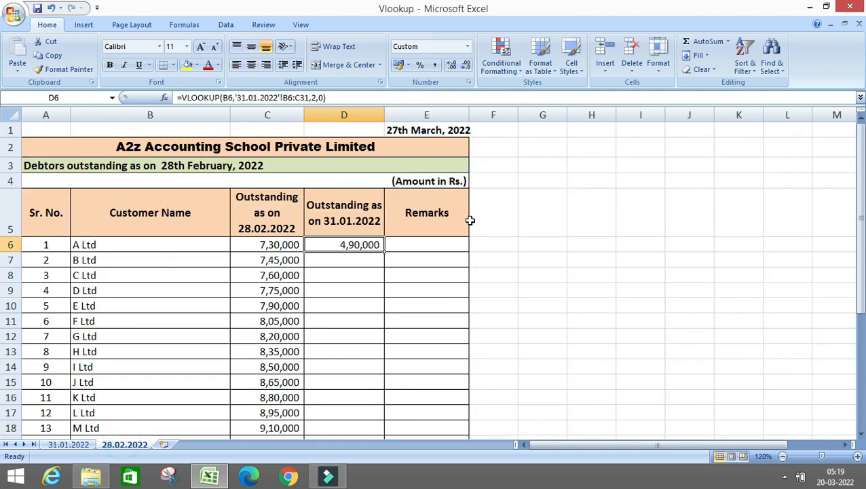
{"action": "key", "text": "ctrl+c"}
{"action": "key", "text": "Left"}
{"action": "key", "text": "Right"}
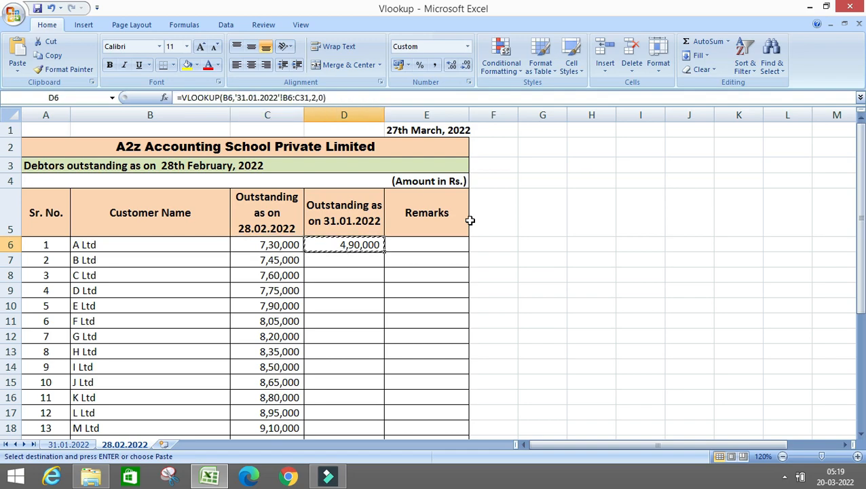
{"action": "key", "text": "Down"}
{"action": "key", "text": "shift+Down"}
{"action": "key", "text": "shift+Down"}
{"action": "key", "text": "shift+Down"}
{"action": "key", "text": "shift+Down"}
{"action": "key", "text": "shift+Down"}
{"action": "key", "text": "shift+Down"}
{"action": "key", "text": "shift+Down"}
{"action": "key", "text": "shift+Down"}
{"action": "key", "text": "shift+Down"}
{"action": "key", "text": "shift+Down"}
{"action": "key", "text": "shift+Down"}
{"action": "key", "text": "shift+Down"}
{"action": "key", "text": "shift+Down"}
{"action": "key", "text": "shift+Down"}
{"action": "key", "text": "shift+Down"}
{"action": "key", "text": "shift+Down"}
{"action": "key", "text": "shift+Down"}
{"action": "key", "text": "shift+Down"}
{"action": "key", "text": "shift+Down"}
{"action": "key", "text": "shift+Down"}
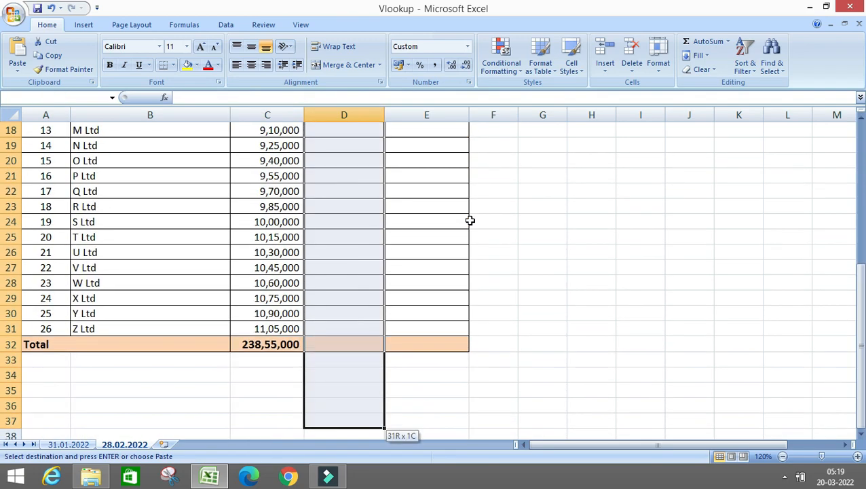
{"action": "key", "text": "shift+Up"}
{"action": "key", "text": "shift+Up"}
{"action": "key", "text": "shift+Up"}
{"action": "key", "text": "shift+Up"}
{"action": "key", "text": "shift+Up"}
{"action": "key", "text": "shift+Up"}
{"action": "key", "text": "shift+Down"}
{"action": "key", "text": "Return"}
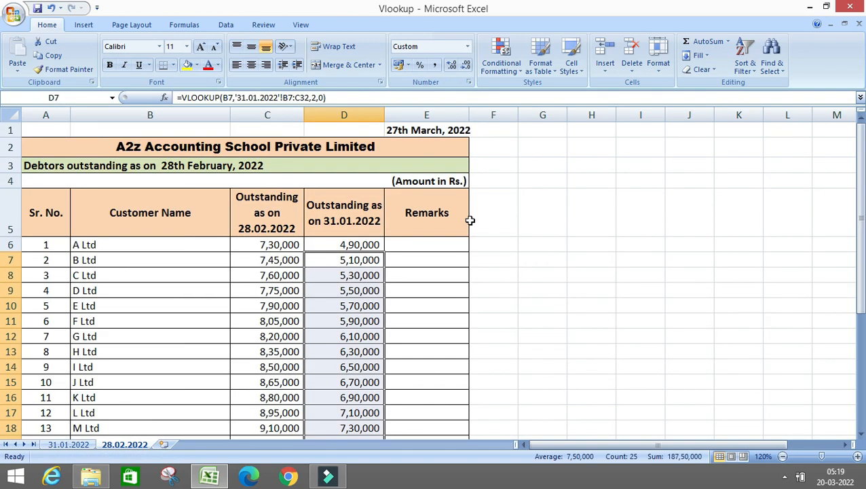
Copy the total formula from C32 into D32 to sum the 31.01.2022 outstanding column.
{"action": "key", "text": "Down"}
{"action": "key", "text": "ctrl+Down"}
{"action": "key", "text": "Left"}
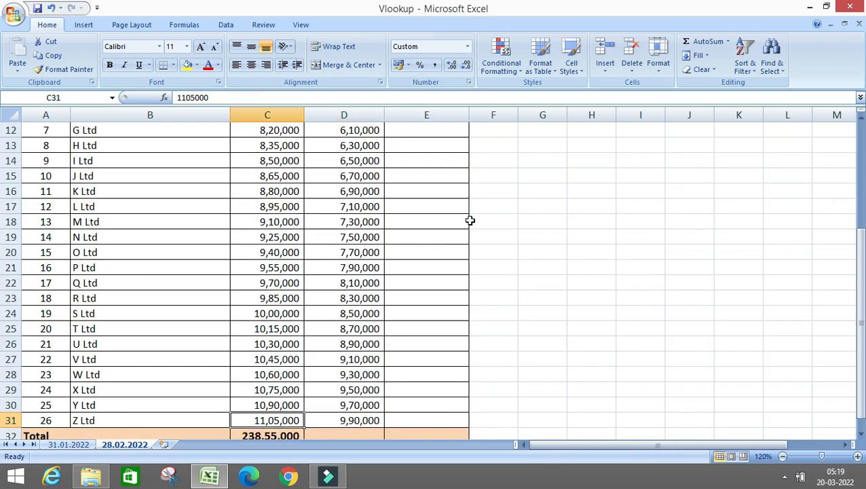
{"action": "key", "text": "Down"}
{"action": "key", "text": "ctrl+c"}
{"action": "key", "text": "Right"}
{"action": "key", "text": "Return"}
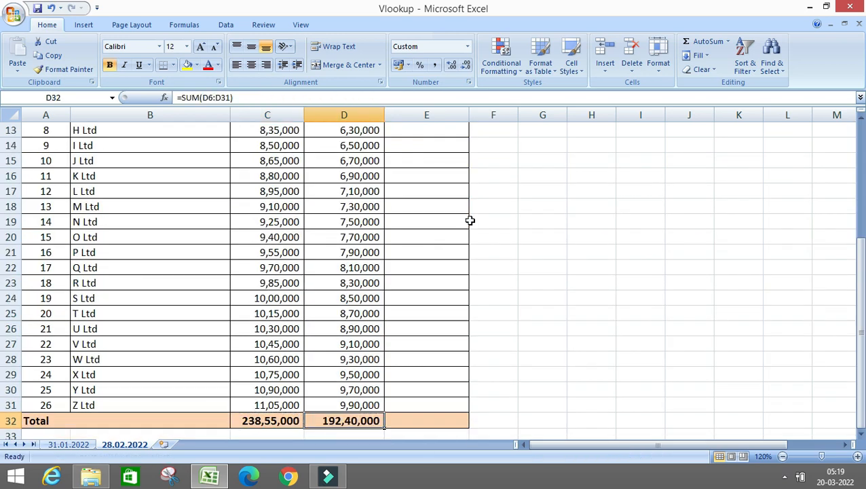
{"action": "key", "text": "Up"}
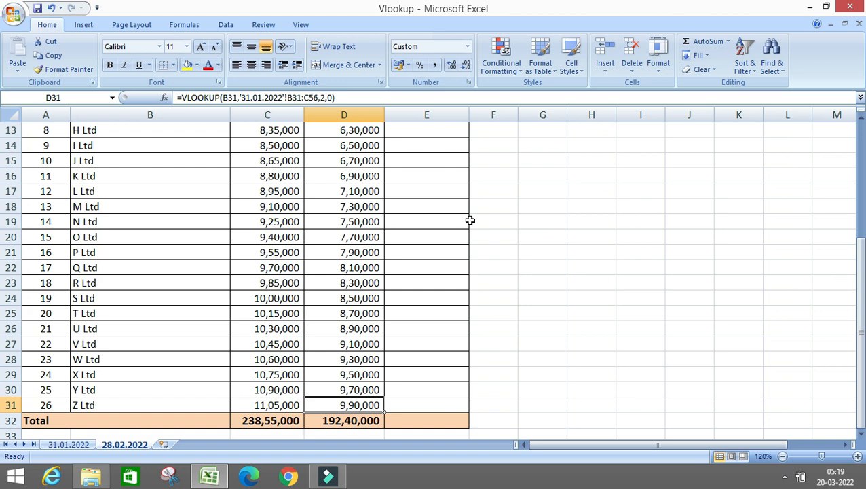
{"action": "key", "text": "ctrl+Up"}
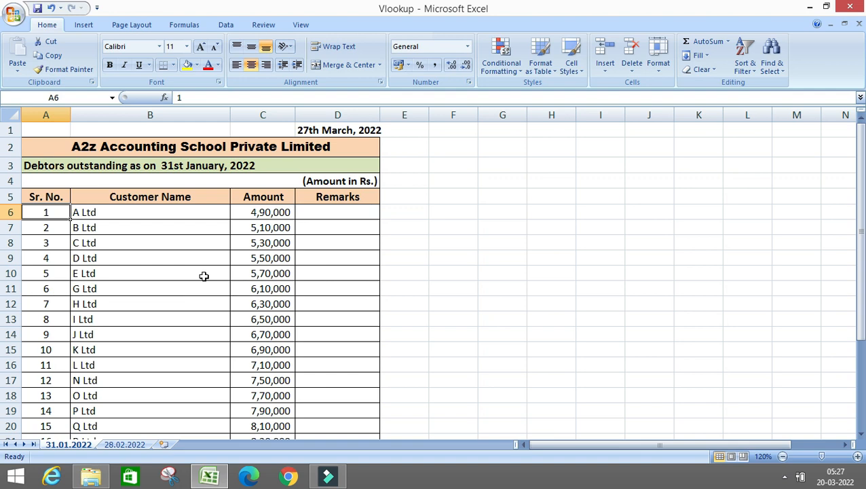
Review the customer names and amounts listed on the 31.01.2022 sheet.
{"action": "key", "text": "Up"}
{"action": "key", "text": "Right"}
{"action": "key", "text": "Right"}
{"action": "key", "text": "Down"}
{"action": "key", "text": "Down"}
{"action": "key", "text": "Down"}
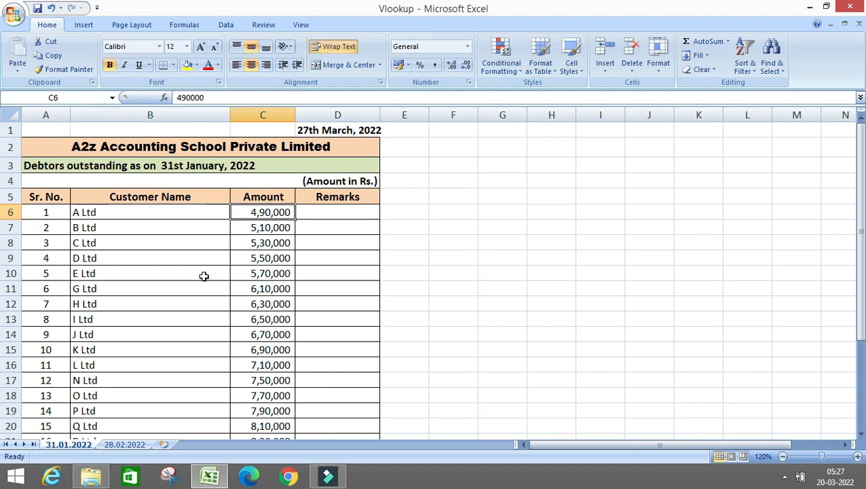
{"action": "key", "text": "Down"}
{"action": "key", "text": "Down"}
{"action": "key", "text": "Down"}
{"action": "key", "text": "Down"}
{"action": "key", "text": "Down"}
{"action": "key", "text": "Down"}
{"action": "key", "text": "Down"}
{"action": "key", "text": "Down"}
{"action": "key", "text": "Down"}
{"action": "key", "text": "Down"}
{"action": "key", "text": "Down"}
{"action": "key", "text": "Down"}
{"action": "key", "text": "Down"}
{"action": "key", "text": "Down"}
{"action": "key", "text": "Down"}
{"action": "key", "text": "Up"}
{"action": "key", "text": "Up"}
{"action": "key", "text": "Up"}
{"action": "key", "text": "Up"}
{"action": "key", "text": "Up"}
{"action": "key", "text": "Up"}
{"action": "key", "text": "Up"}
{"action": "key", "text": "Up"}
{"action": "key", "text": "Up"}
{"action": "key", "text": "Up"}
{"action": "key", "text": "Up"}
{"action": "key", "text": "Up"}
{"action": "key", "text": "Up"}
{"action": "key", "text": "Up"}
{"action": "key", "text": "Up"}
{"action": "key", "text": "Up"}
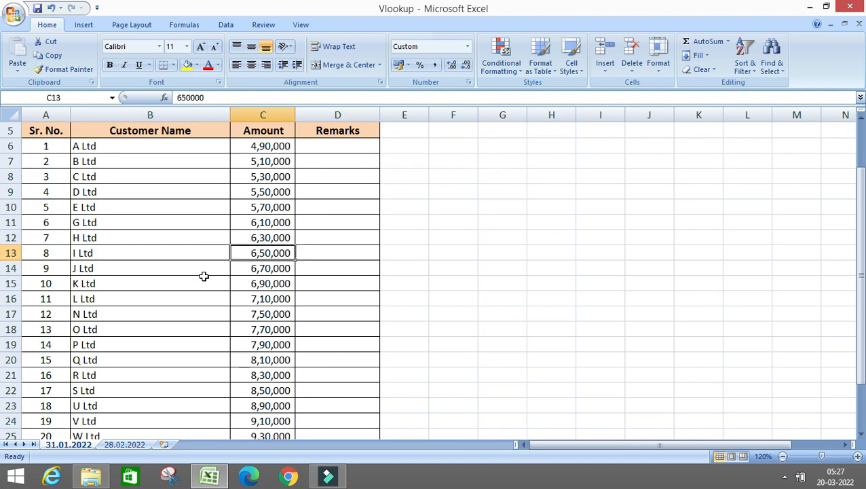
{"action": "key", "text": "Up"}
{"action": "key", "text": "Up"}
{"action": "key", "text": "Up"}
{"action": "key", "text": "Up"}
{"action": "key", "text": "Up"}
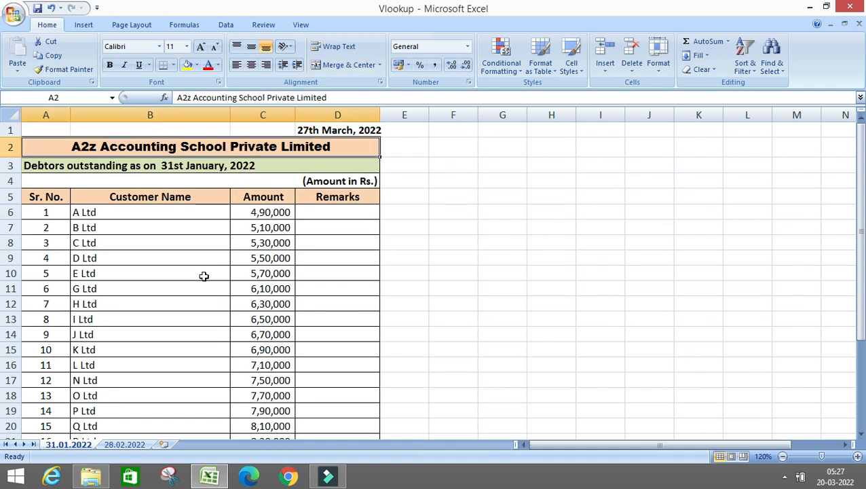
{"action": "key", "text": "Down"}
{"action": "key", "text": "Down"}
{"action": "key", "text": "Down"}
{"action": "key", "text": "Down"}
{"action": "key", "text": "Down"}
{"action": "key", "text": "Down"}
{"action": "key", "text": "Down"}
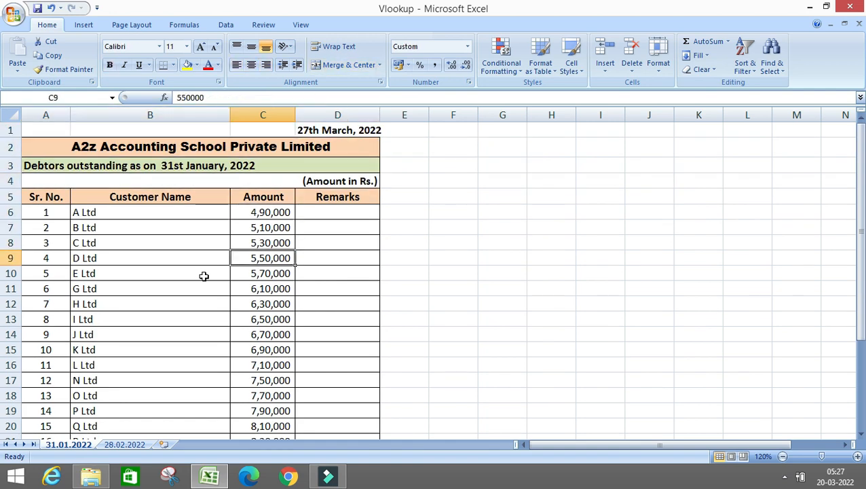
{"action": "left_click", "coordinate": [132, 446]}
{"action": "left_click", "coordinate": [67, 444]}
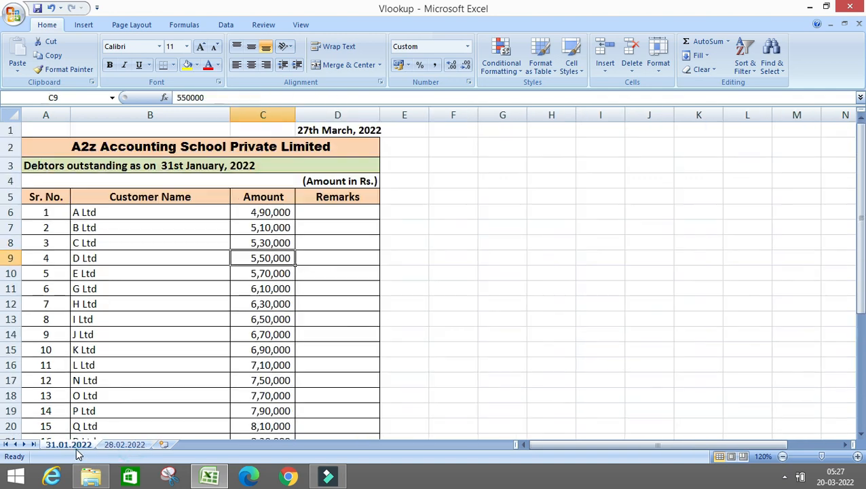
Widen column C on the 31.01.2022 sheet enough to display the total amount in row 28.
{"action": "left_click", "coordinate": [57, 382]}
{"action": "key", "text": "ctrl+Down"}
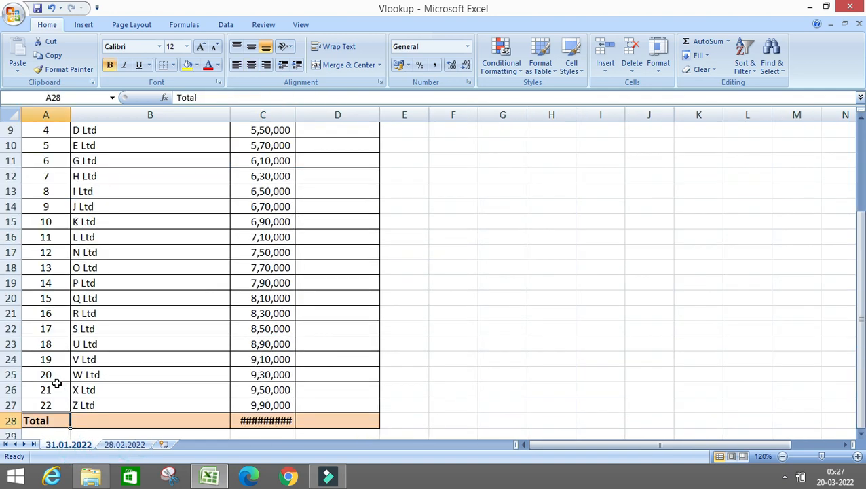
{"action": "left_click_drag", "start_coordinate": [295, 115], "coordinate": [299, 116]}
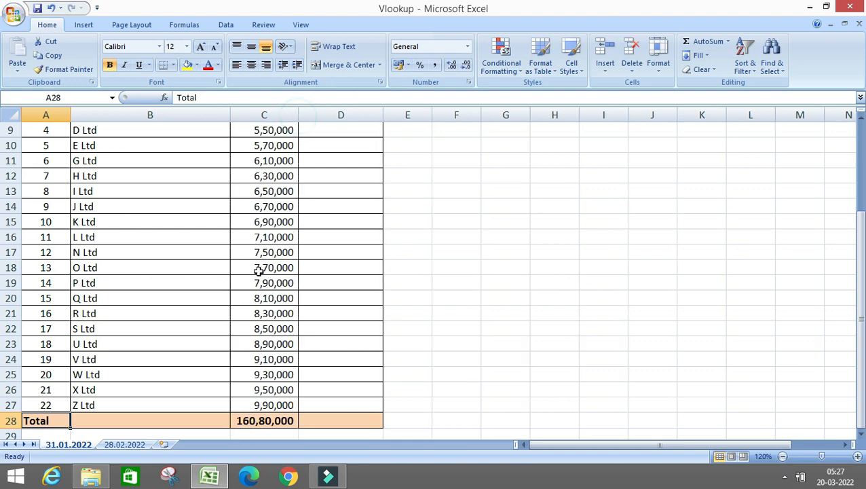
Examine the customer rows on the 28.02.2022 sheet for VLOOKUP results returning #N/A.
{"action": "left_click", "coordinate": [124, 445]}
{"action": "left_click", "coordinate": [77, 361]}
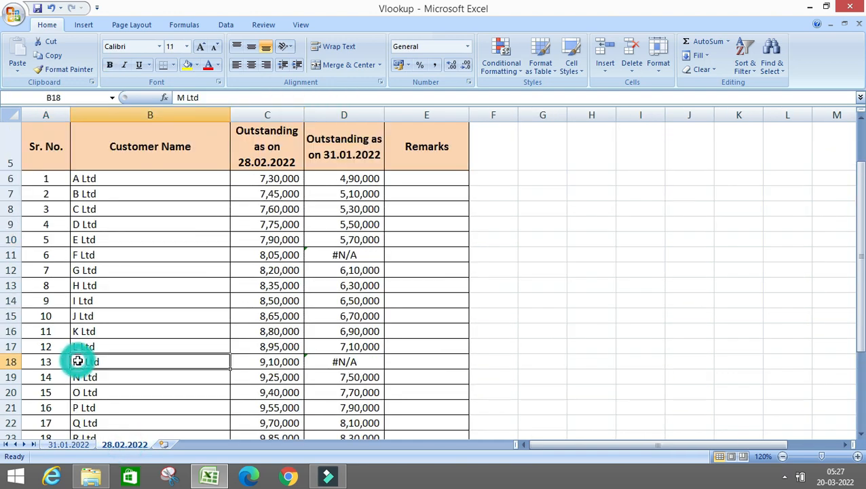
{"action": "key", "text": "ctrl+Down"}
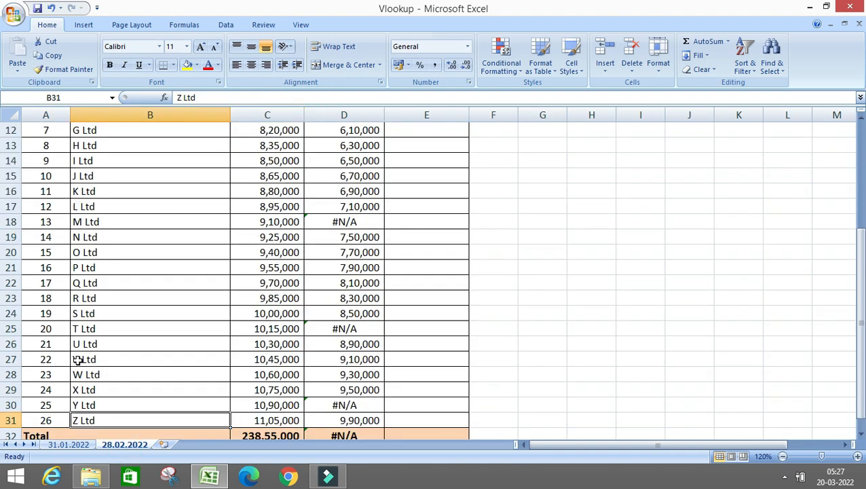
{"action": "key", "text": "Up"}
{"action": "key", "text": "Up"}
{"action": "key", "text": "Up"}
{"action": "key", "text": "Up"}
{"action": "key", "text": "Up"}
{"action": "key", "text": "Up"}
{"action": "key", "text": "Up"}
{"action": "key", "text": "Up"}
{"action": "key", "text": "Up"}
{"action": "key", "text": "Up"}
{"action": "key", "text": "Up"}
{"action": "key", "text": "Up"}
{"action": "key", "text": "Up"}
{"action": "key", "text": "Up"}
{"action": "key", "text": "Up"}
{"action": "key", "text": "Up"}
{"action": "key", "text": "Up"}
{"action": "key", "text": "Up"}
{"action": "key", "text": "Up"}
{"action": "key", "text": "Up"}
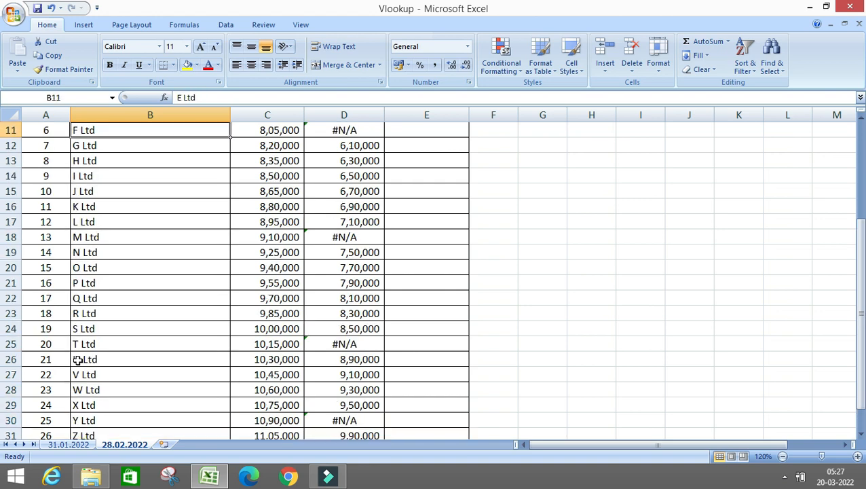
{"action": "key", "text": "Up"}
{"action": "key", "text": "Up"}
{"action": "key", "text": "Up"}
{"action": "key", "text": "Up"}
Inspect F Ltd's VLOOKUP formula in D11 together with its lookup name in B11 and amount in C11.
{"action": "key", "text": "Right"}
{"action": "key", "text": "Right"}
{"action": "key", "text": "Down"}
{"action": "key", "text": "Down"}
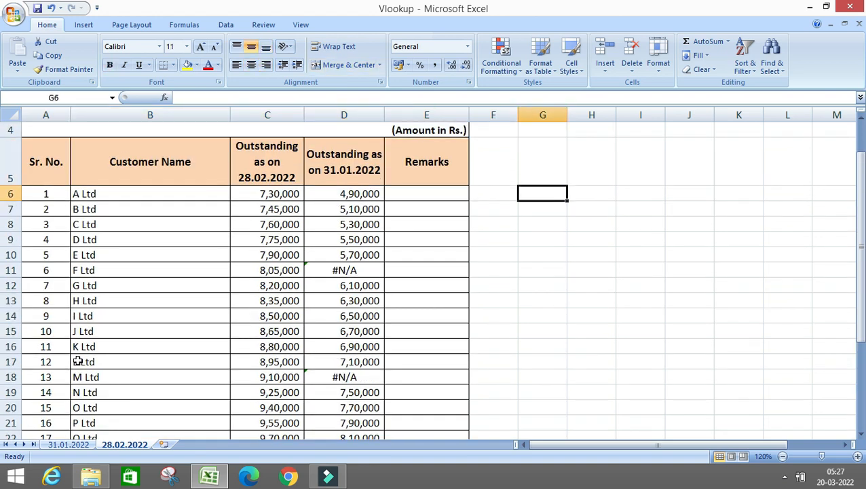
{"action": "key", "text": "Left"}
{"action": "key", "text": "Left"}
{"action": "key", "text": "Left"}
{"action": "key", "text": "Down"}
{"action": "key", "text": "Down"}
{"action": "key", "text": "Down"}
{"action": "key", "text": "Down"}
{"action": "key", "text": "Down"}
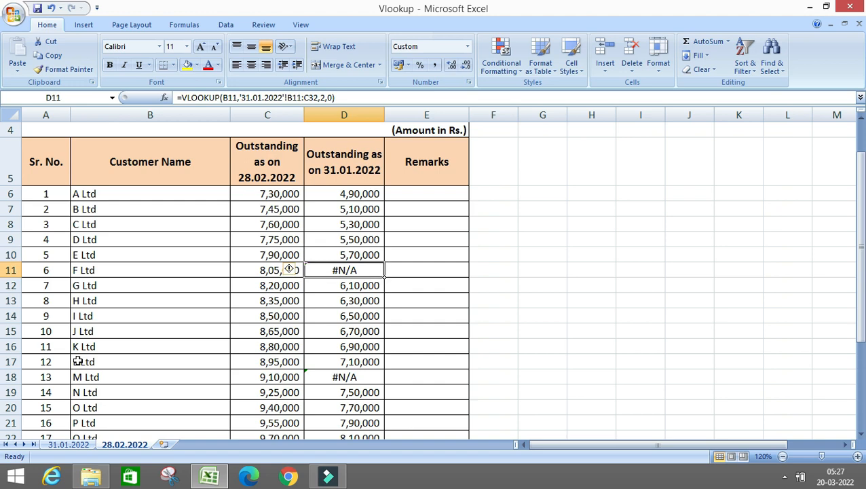
{"action": "key", "text": "Left"}
{"action": "key", "text": "Left"}
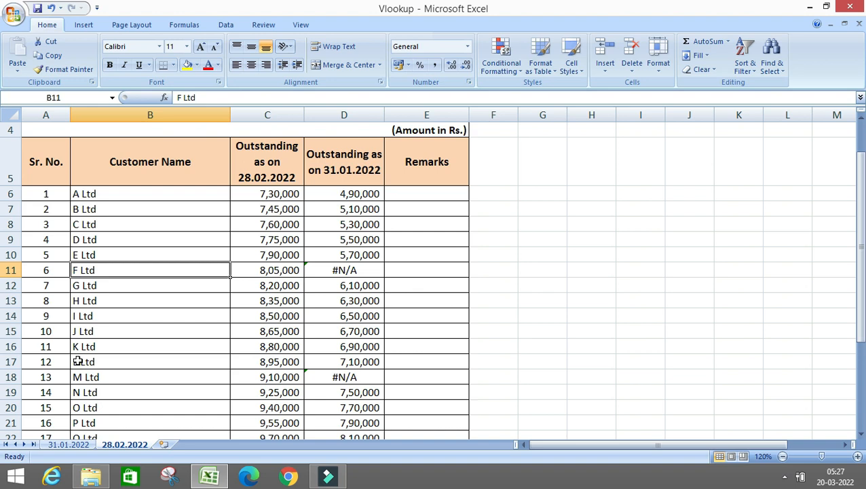
{"action": "key", "text": "Right"}
{"action": "key", "text": "Right"}
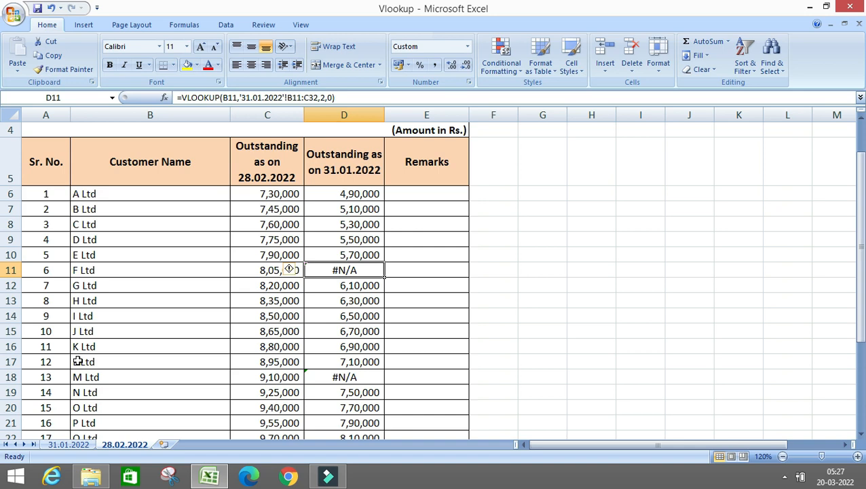
{"action": "key", "text": "Left"}
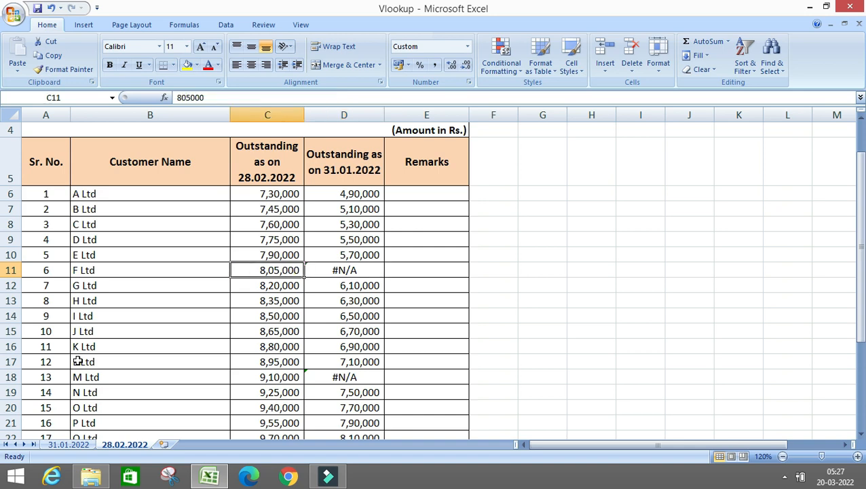
Inspect the total formula in D32 and the VLOOKUP cells at the start of column D.
{"action": "key", "text": "ctrl+Down"}
{"action": "key", "text": "Right"}
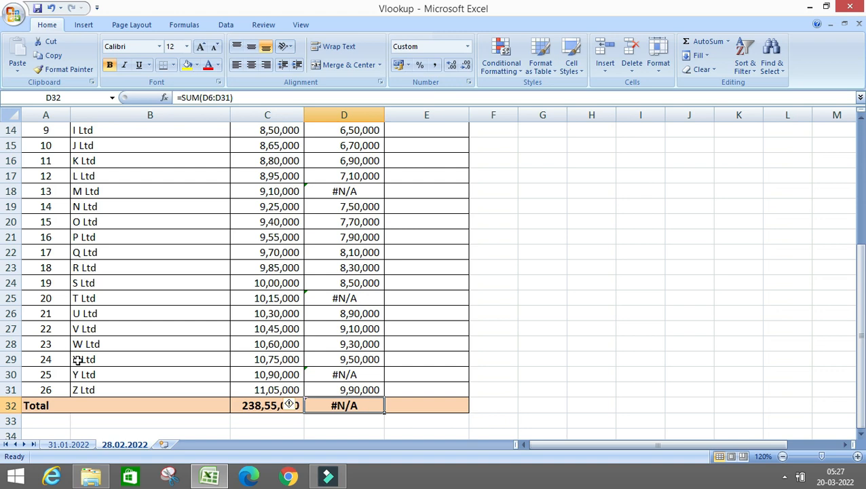
{"action": "key", "text": "Left"}
{"action": "key", "text": "ctrl+Up"}
{"action": "key", "text": "Right"}
{"action": "key", "text": "Down"}
{"action": "key", "text": "Down"}
{"action": "key", "text": "Down"}
{"action": "key", "text": "Down"}
{"action": "key", "text": "Down"}
{"action": "key", "text": "Down"}
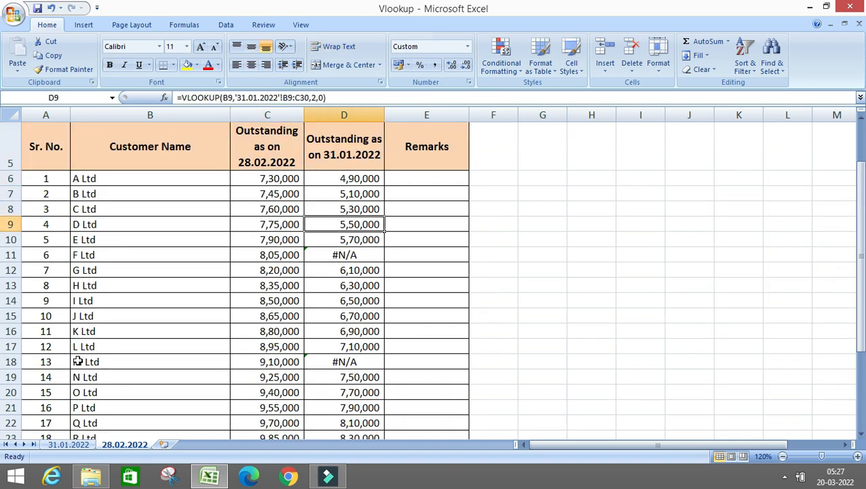
Try replacing the #N/A results for F Ltd in D11 and M Ltd in D18 with 0, and undo both entries.
{"action": "type", "text": "0"}
{"action": "key", "text": "Return"}
{"action": "key", "text": "Down"}
{"action": "key", "text": "Down"}
{"action": "key", "text": "Down"}
{"action": "key", "text": "Down"}
{"action": "key", "text": "Down"}
{"action": "key", "text": "Down"}
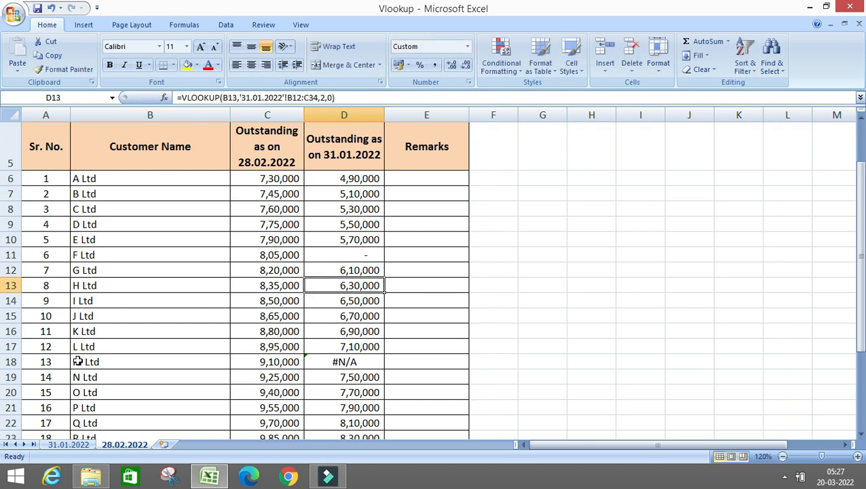
{"action": "type", "text": "0"}
{"action": "key", "text": "Return"}
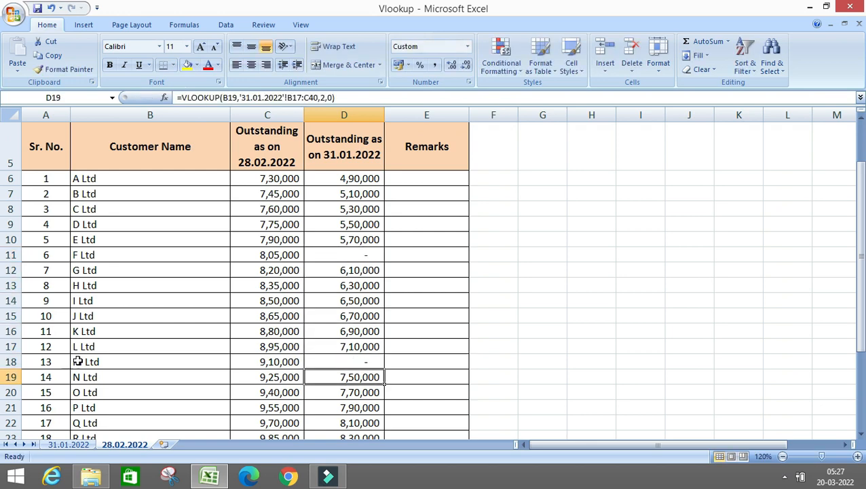
{"action": "key", "text": "ctrl+z"}
{"action": "key", "text": "ctrl+z"}
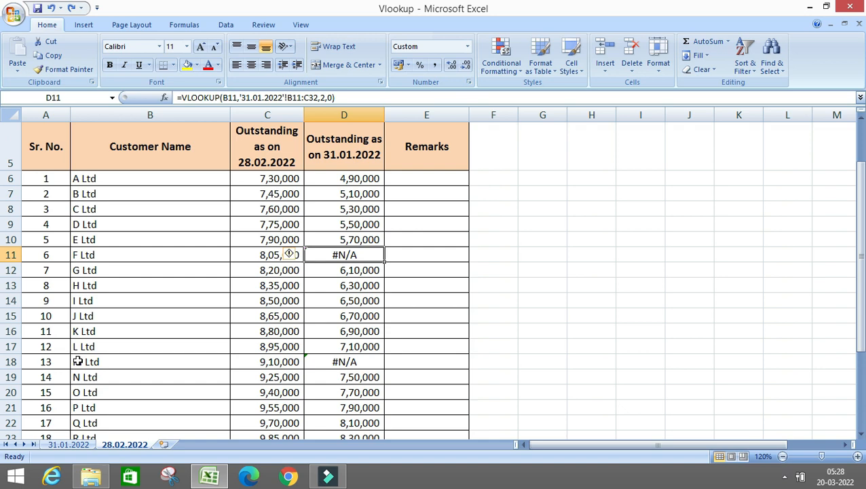
Begin an IFERROR formula in D6 that wraps a VLOOKUP with B6 as the lookup value.
{"action": "key", "text": "Up"}
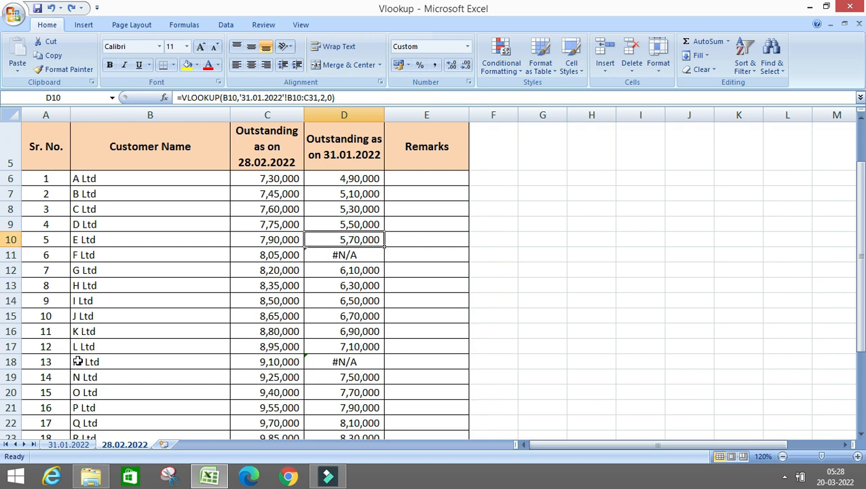
{"action": "key", "text": "Up"}
{"action": "key", "text": "Up"}
{"action": "key", "text": "Up"}
{"action": "key", "text": "Up"}
{"action": "type", "text": "+IFERROR"}
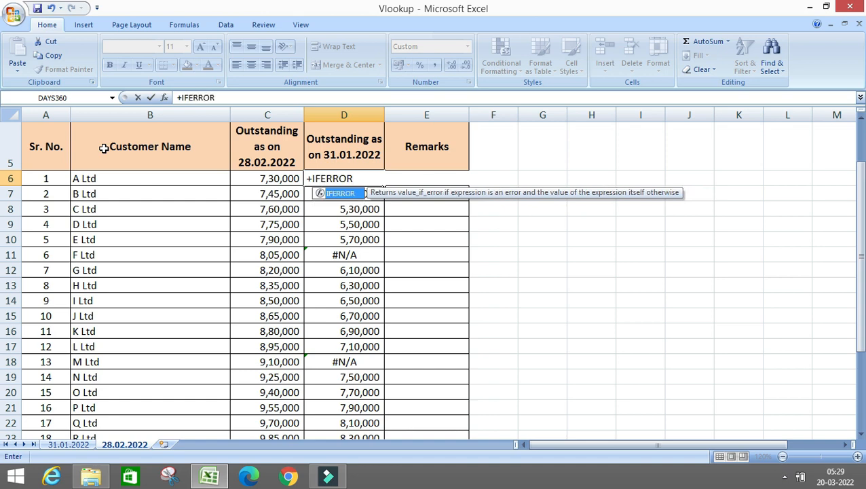
{"action": "type", "text": "(VL"}
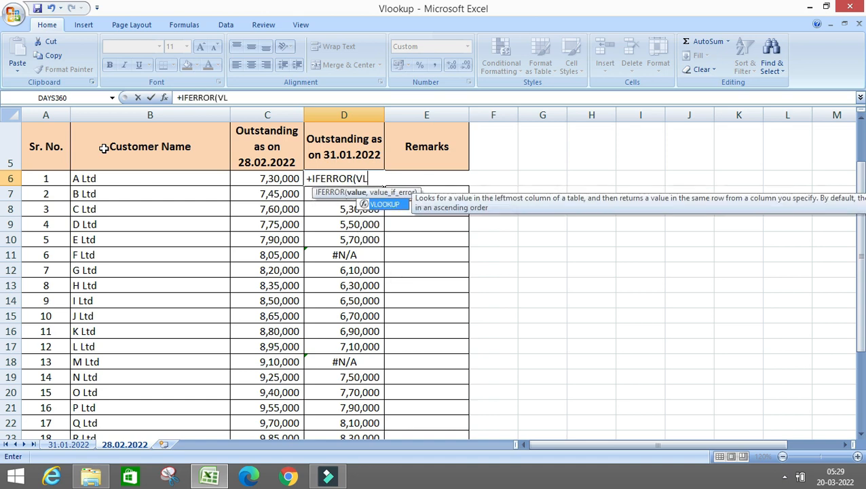
{"action": "type", "text": "OOKUP("}
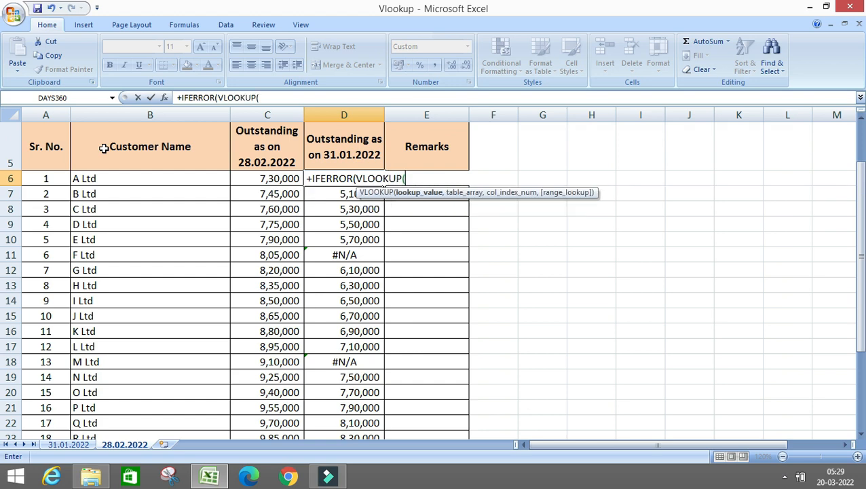
{"action": "key", "text": "Left"}
{"action": "key", "text": "Left"}
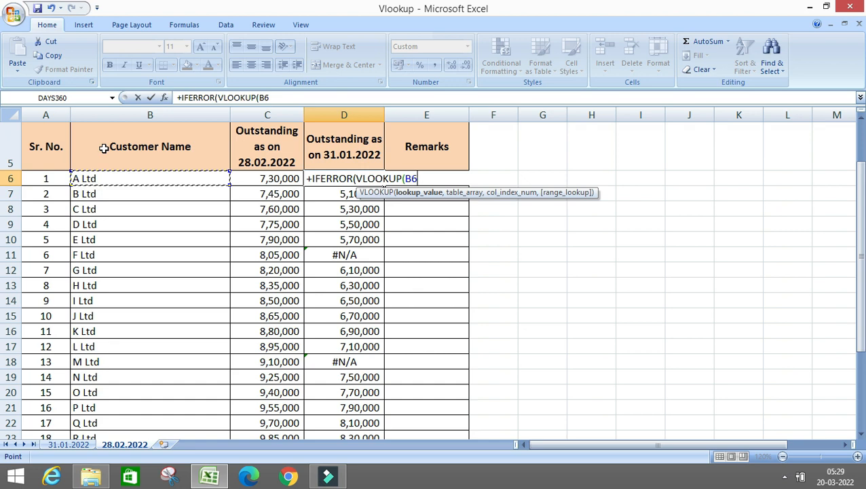
{"action": "type", "text": ","}
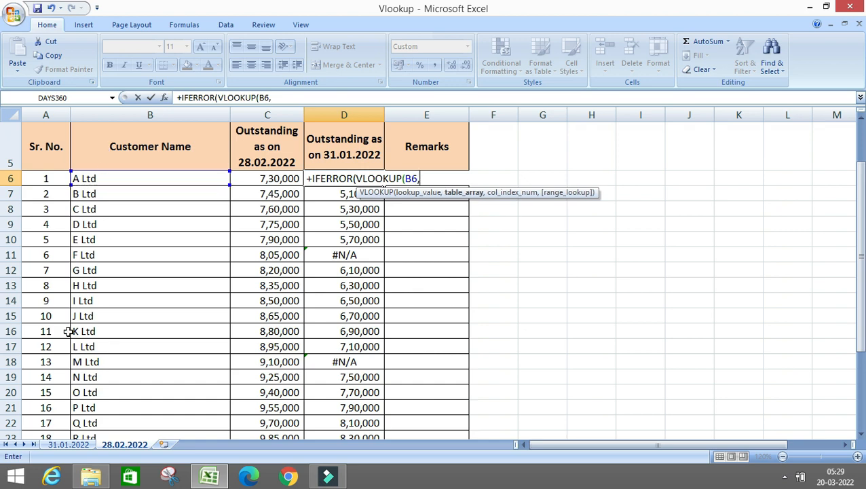
Use the customer and amount range B6:C27 on the 31.01.2022 sheet as the VLOOKUP table array.
{"action": "left_click", "coordinate": [59, 444]}
{"action": "left_click", "coordinate": [125, 129]}
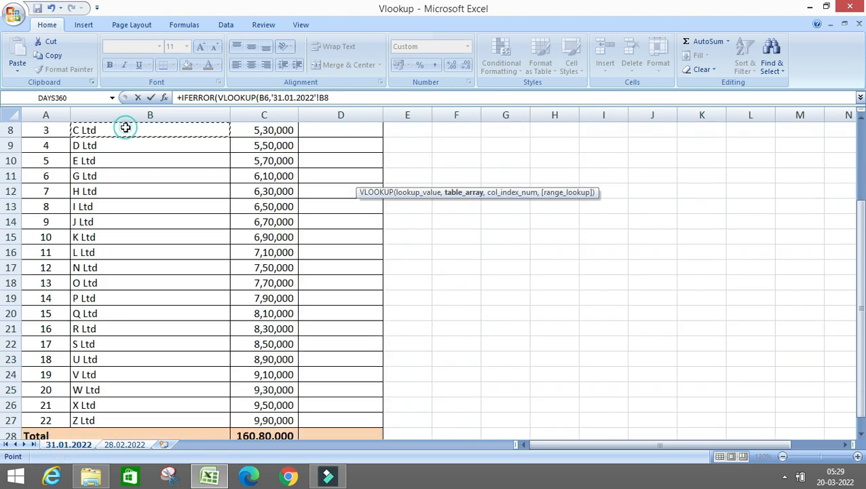
{"action": "key", "text": "ctrl+Up"}
{"action": "key", "text": "Down"}
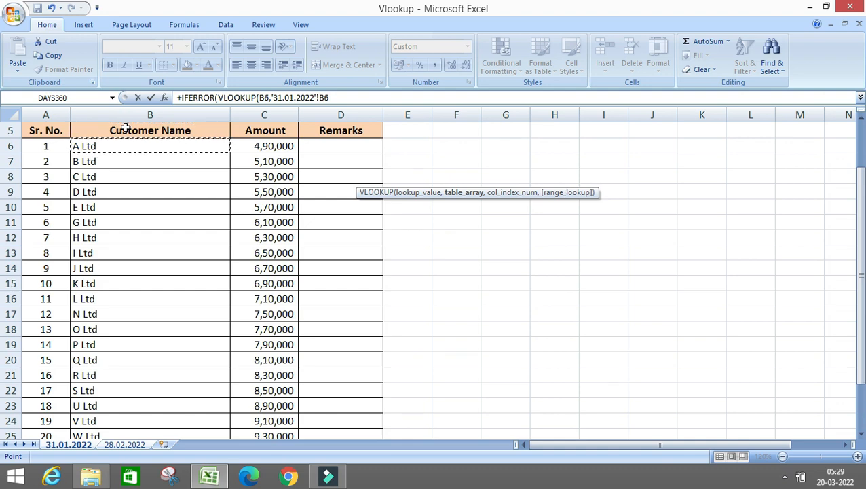
{"action": "key", "text": "shift+Right"}
{"action": "key", "text": "ctrl+shift+Down"}
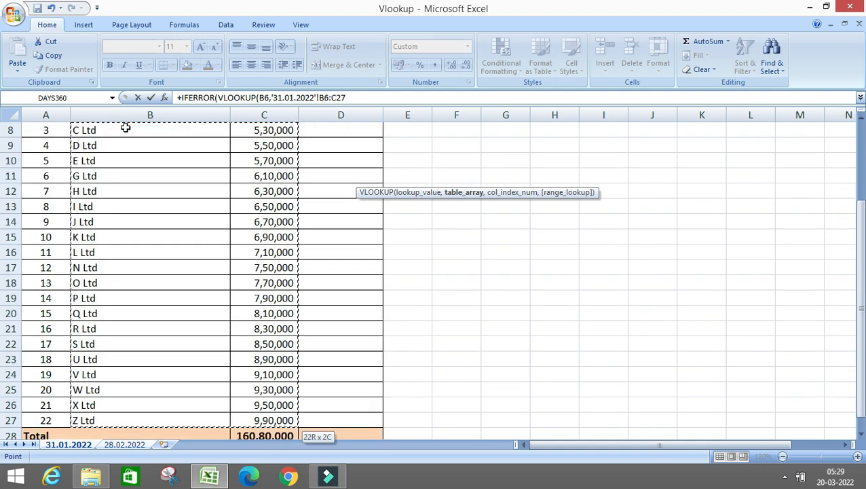
{"action": "type", "text": ","}
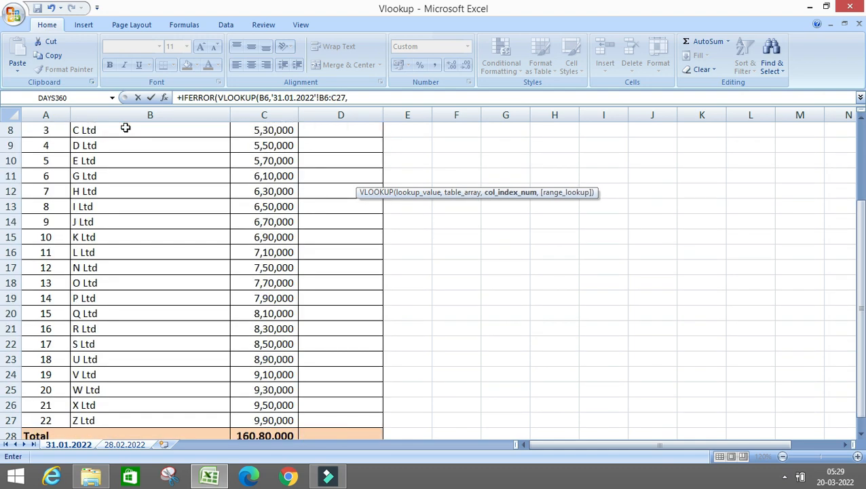
Complete the D6 formula with column index 2, range lookup 0 and "0" as the value if error.
{"action": "type", "text": "2,0"}
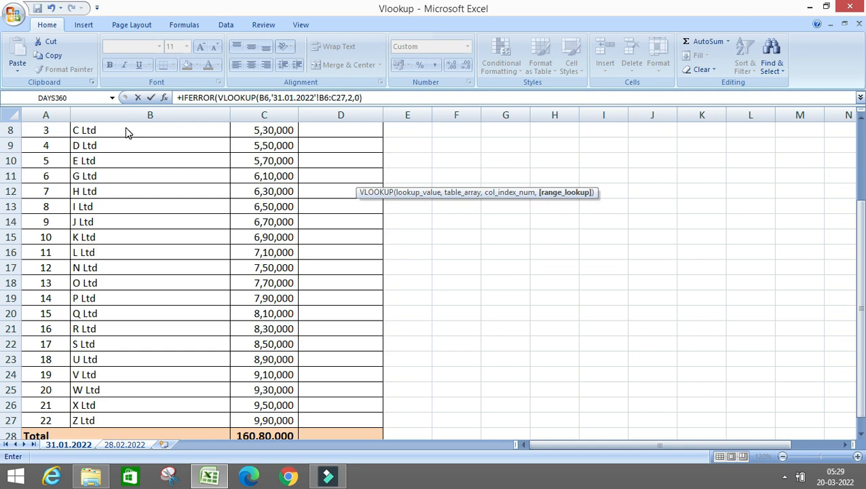
{"action": "type", "text": ")"}
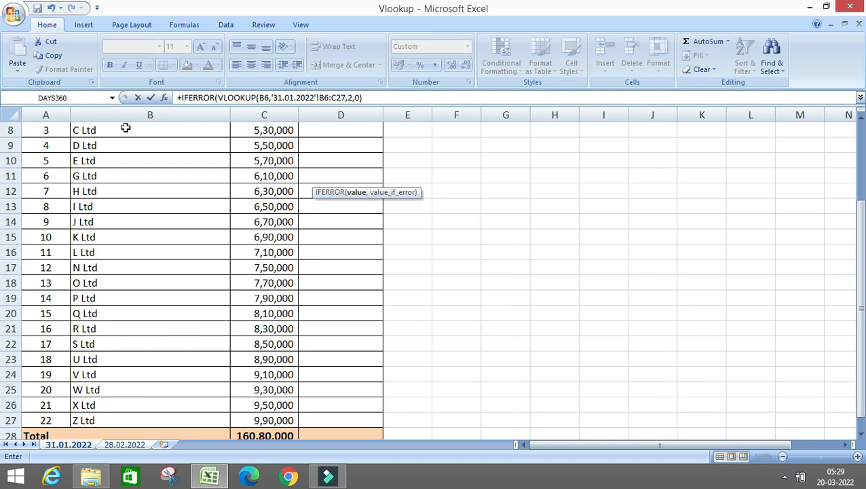
{"action": "type", "text": ","}
{"action": "type", "text": "0"}
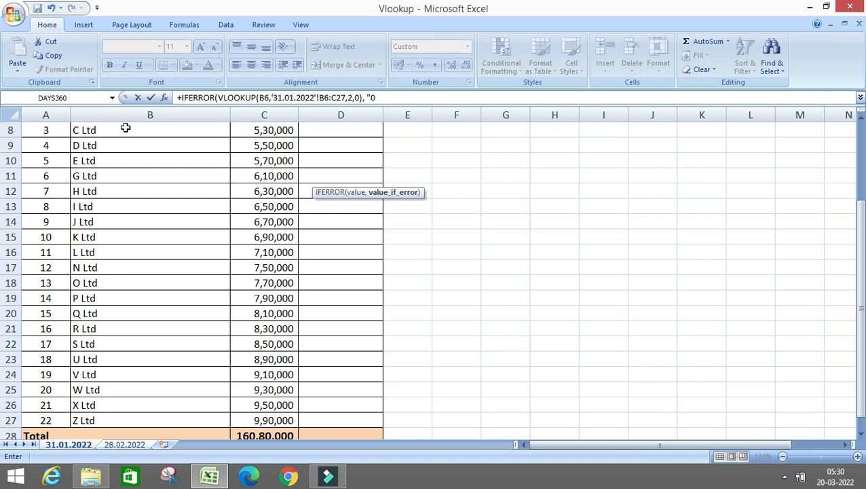
{"action": "type", "text": "\")"}
{"action": "key", "text": "Return"}
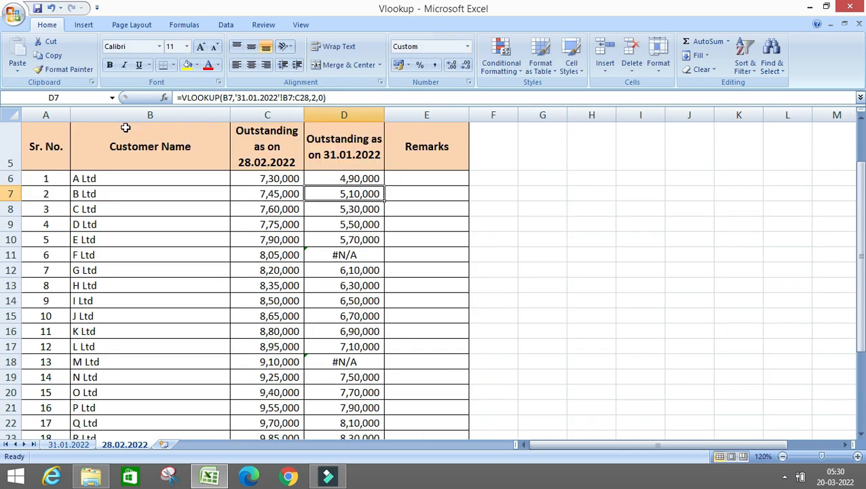
Copy the IFERROR VLOOKUP formula from D6 into the remaining customer cells D7:D31.
{"action": "key", "text": "Up"}
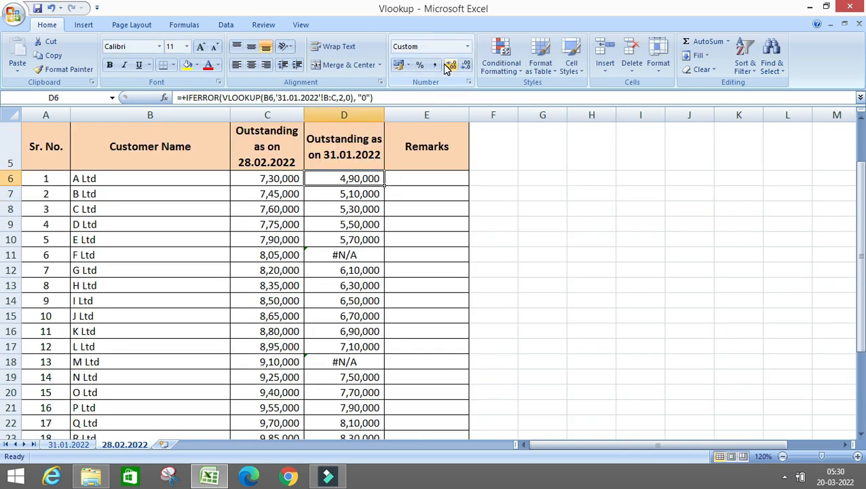
{"action": "key", "text": "ctrl+c"}
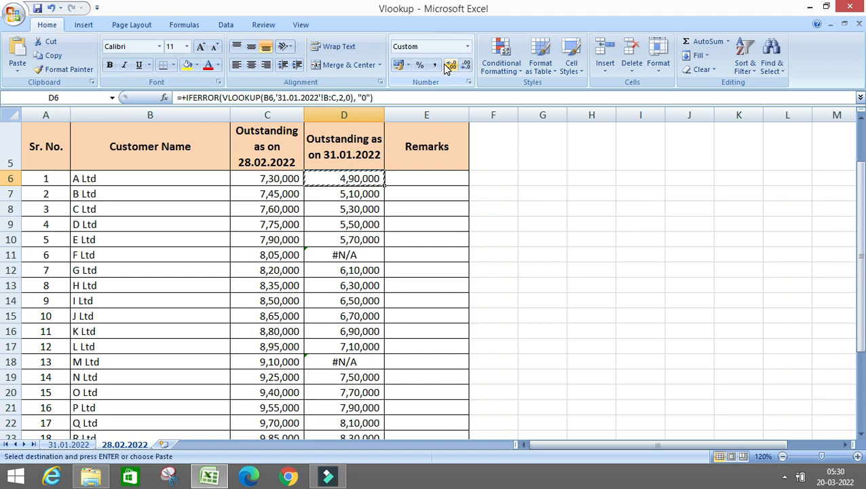
{"action": "key", "text": "Down"}
{"action": "key", "text": "ctrl+shift+Down"}
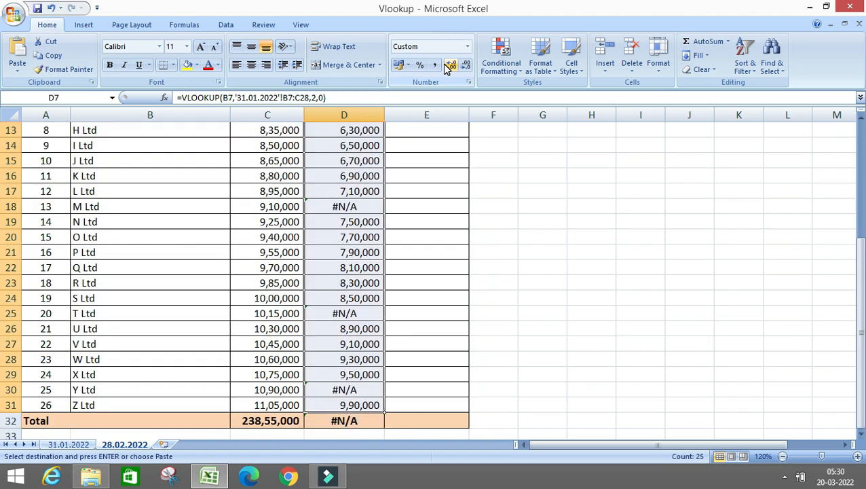
{"action": "key", "text": "Return"}
Examine the 31.01.2022 outstanding column for the IFERROR results and the total in row 32.
{"action": "key", "text": "Down"}
{"action": "key", "text": "Down"}
{"action": "key", "text": "Down"}
{"action": "key", "text": "Down"}
{"action": "key", "text": "Down"}
{"action": "key", "text": "Down"}
{"action": "key", "text": "Down"}
{"action": "key", "text": "Down"}
{"action": "key", "text": "Down"}
{"action": "key", "text": "Down"}
{"action": "key", "text": "Down"}
{"action": "key", "text": "Down"}
{"action": "key", "text": "Down"}
{"action": "key", "text": "Down"}
{"action": "key", "text": "Down"}
{"action": "key", "text": "Down"}
{"action": "key", "text": "Down"}
{"action": "key", "text": "Down"}
{"action": "key", "text": "Down"}
{"action": "key", "text": "Down"}
{"action": "key", "text": "Down"}
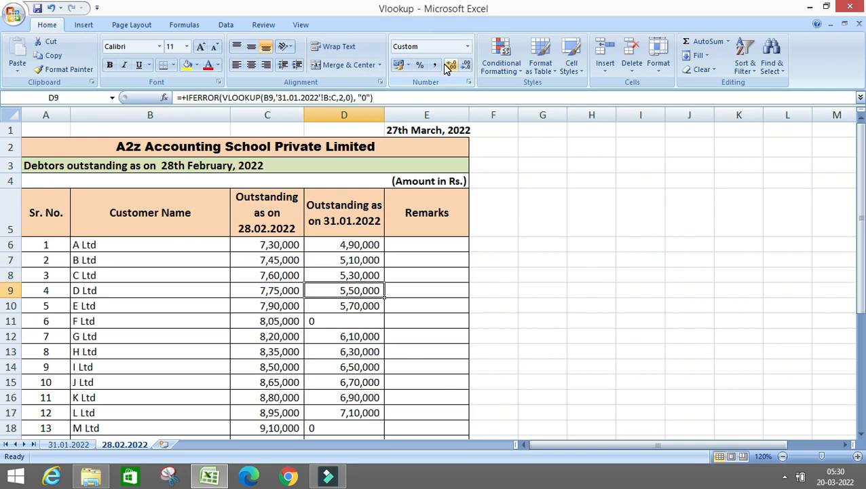
{"action": "key", "text": "Down"}
{"action": "key", "text": "Down"}
{"action": "key", "text": "Down"}
{"action": "key", "text": "Down"}
{"action": "key", "text": "Down"}
{"action": "key", "text": "Down"}
{"action": "key", "text": "Down"}
{"action": "key", "text": "Down"}
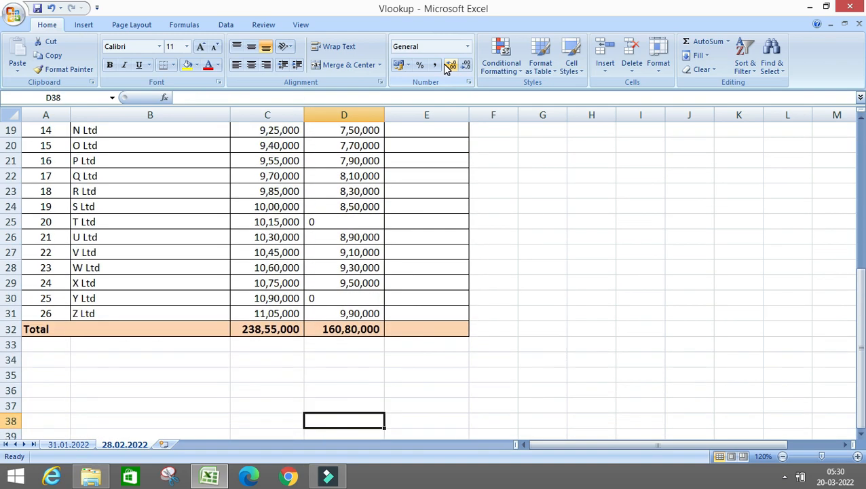
{"action": "key", "text": "Up"}
{"action": "key", "text": "Up"}
{"action": "key", "text": "Up"}
{"action": "key", "text": "Up"}
{"action": "key", "text": "Up"}
{"action": "key", "text": "Up"}
{"action": "key", "text": "Up"}
{"action": "key", "text": "Up"}
{"action": "key", "text": "Up"}
{"action": "key", "text": "Up"}
{"action": "key", "text": "Up"}
{"action": "key", "text": "Up"}
{"action": "key", "text": "Up"}
{"action": "key", "text": "Up"}
{"action": "key", "text": "Up"}
{"action": "key", "text": "Up"}
{"action": "key", "text": "Up"}
{"action": "key", "text": "Up"}
{"action": "key", "text": "Up"}
{"action": "key", "text": "Up"}
{"action": "key", "text": "Down"}
{"action": "key", "text": "Down"}
{"action": "key", "text": "Down"}
{"action": "key", "text": "Down"}
{"action": "key", "text": "Down"}
{"action": "key", "text": "Down"}
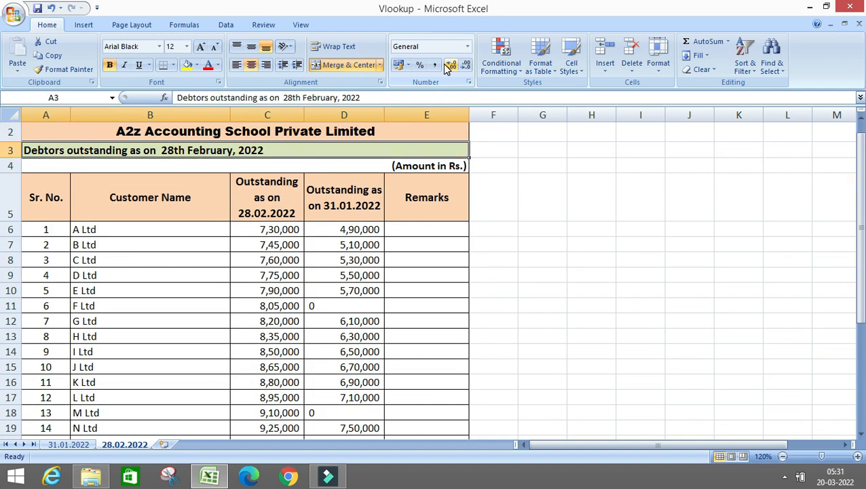
{"action": "key", "text": "Up"}
{"action": "key", "text": "Up"}
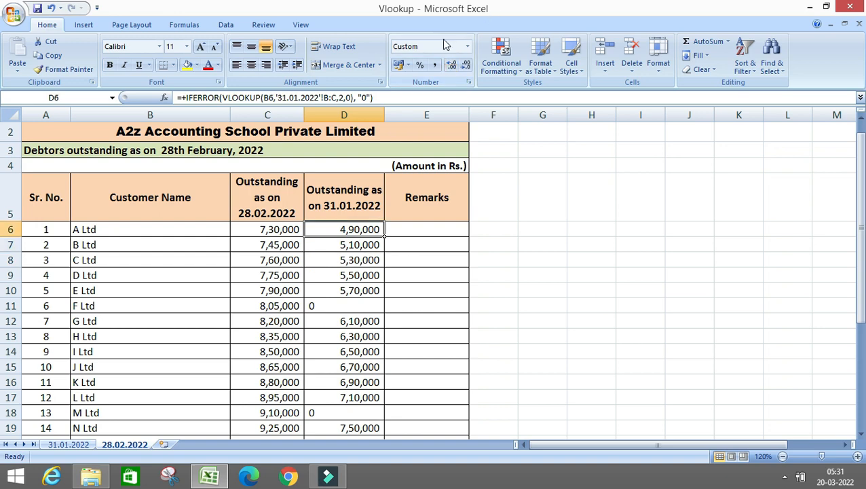
Compare the 28.02.2022 and 31.01.2022 outstanding amounts of the customers in rows 6 to 12.
{"action": "left_click", "coordinate": [420, 233]}
{"action": "key", "text": "Left"}
{"action": "key", "text": "Left"}
{"action": "key", "text": "Down"}
{"action": "key", "text": "Down"}
{"action": "key", "text": "Down"}
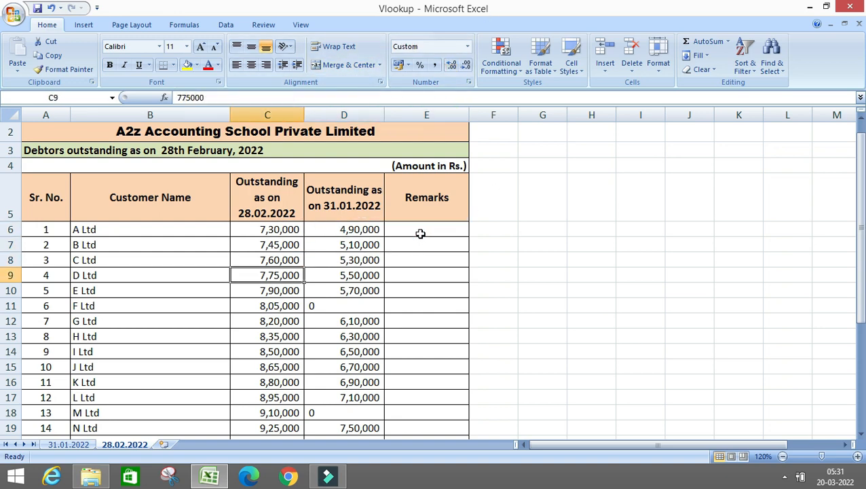
{"action": "key", "text": "Right"}
{"action": "key", "text": "Down"}
{"action": "key", "text": "Down"}
{"action": "key", "text": "Down"}
{"action": "key", "text": "Left"}
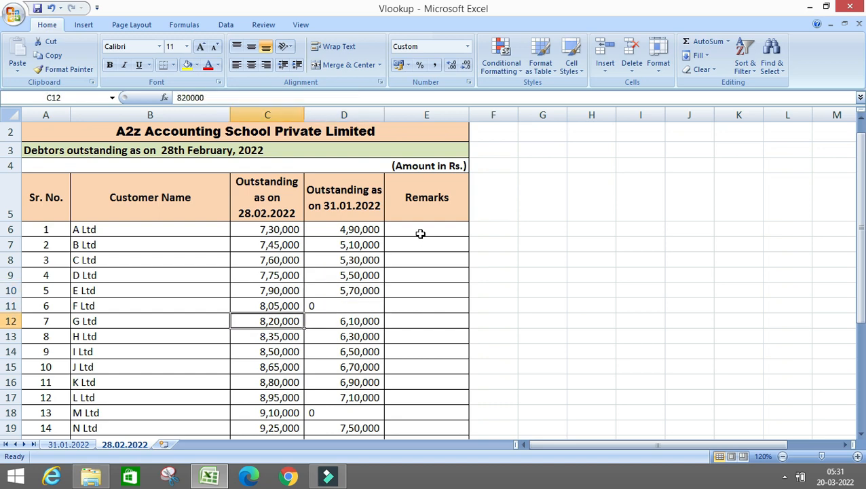
{"action": "key", "text": "ctrl+Down"}
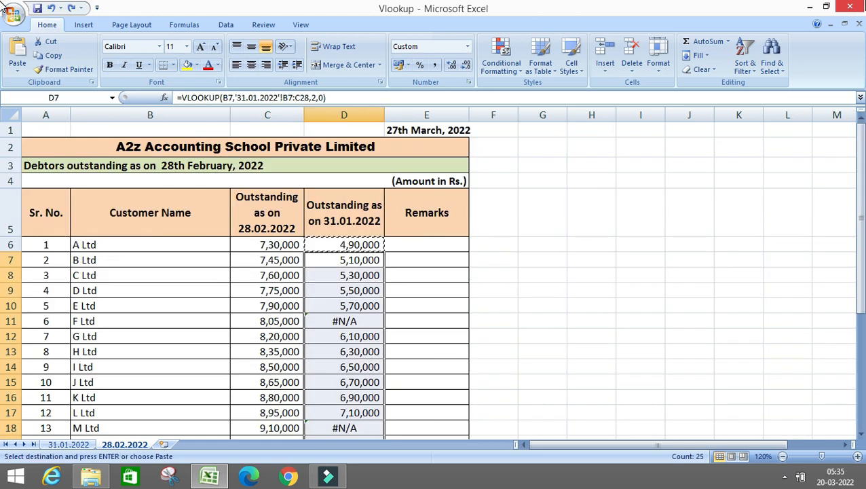
Fill D7:D31 with the D6 formula that looks up the relative range B6:C27 on the 31.01.2022 sheet.
{"action": "key", "text": "Down"}
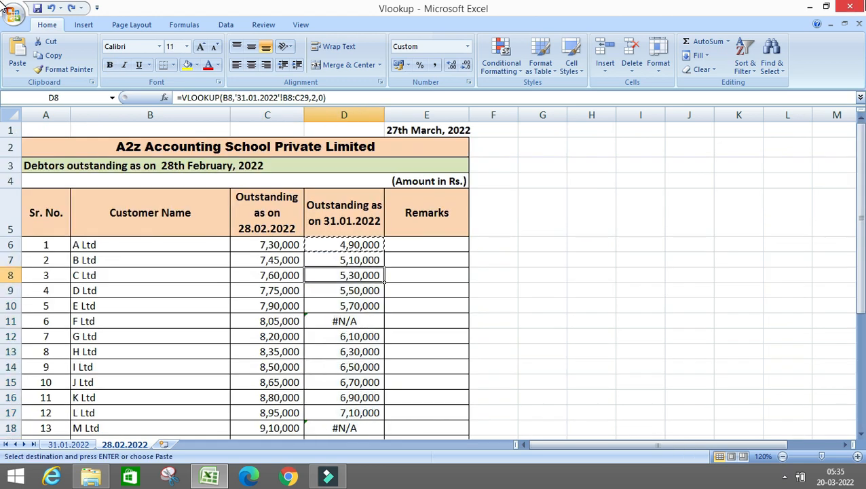
{"action": "key", "text": "Escape"}
{"action": "key", "text": "Up"}
{"action": "key", "text": "Up"}
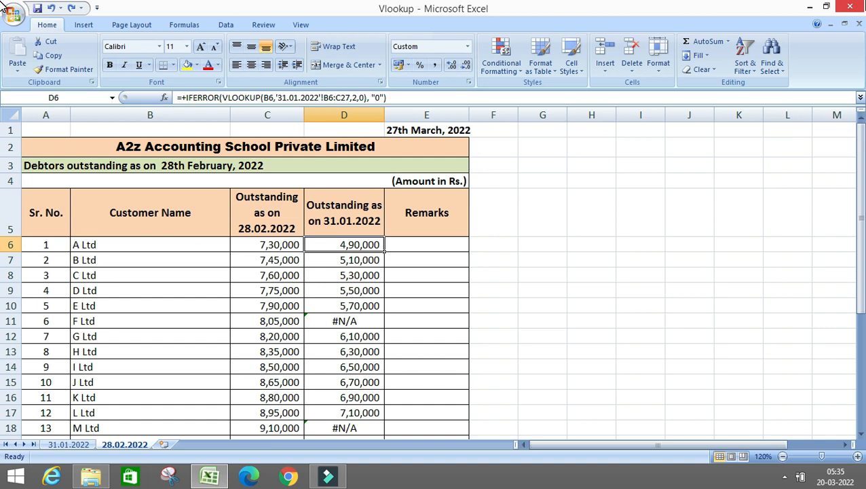
{"action": "key", "text": "ctrl+c"}
{"action": "key", "text": "Down"}
{"action": "key", "text": "ctrl+shift+Down"}
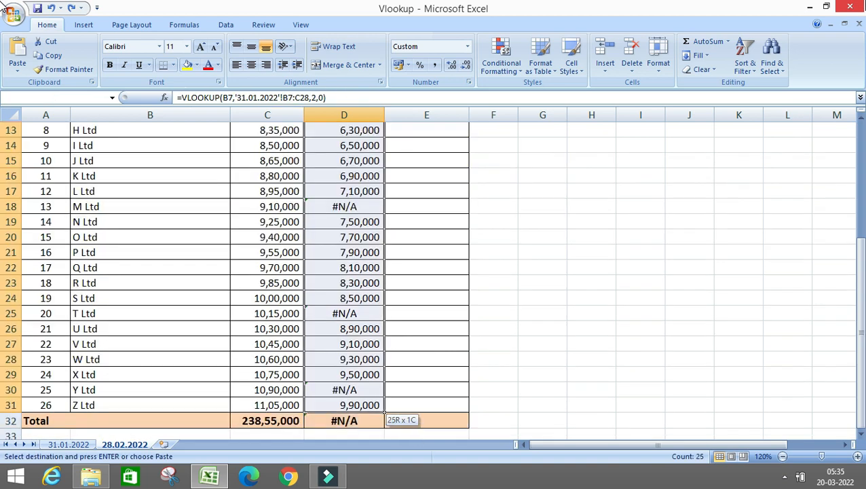
{"action": "key", "text": "Return"}
Inspect the copied formulas in D11 and D12 for their lookup ranges, along with the cells across F Ltd's row.
{"action": "key", "text": "Down"}
{"action": "key", "text": "Down"}
{"action": "key", "text": "Down"}
{"action": "key", "text": "Down"}
{"action": "key", "text": "Down"}
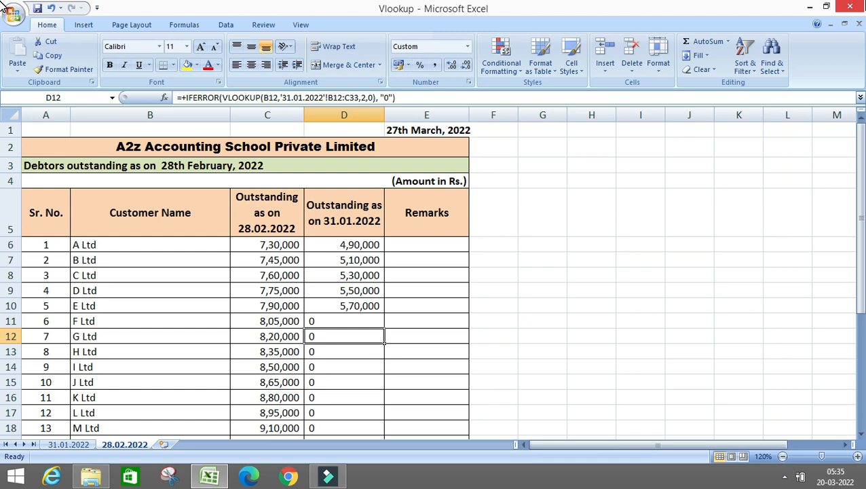
{"action": "key", "text": "Up"}
{"action": "key", "text": "Left"}
{"action": "key", "text": "Left"}
{"action": "key", "text": "Right"}
{"action": "key", "text": "Right"}
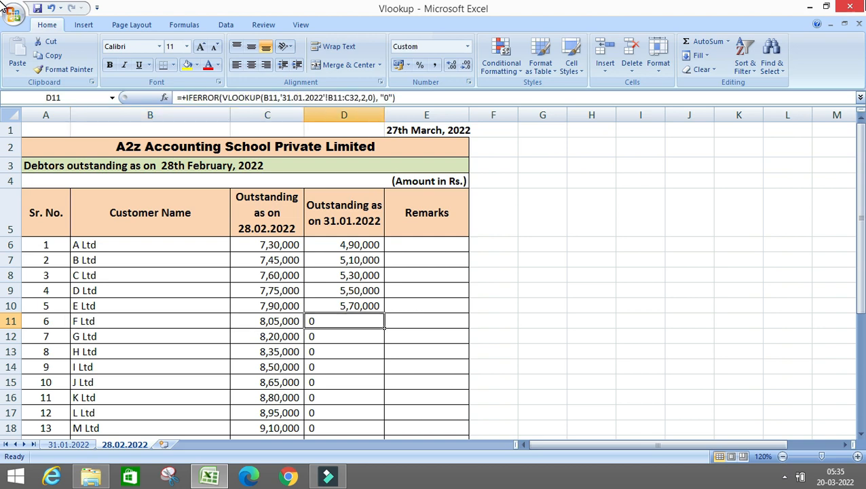
{"action": "key", "text": "Left"}
{"action": "key", "text": "Left"}
{"action": "key", "text": "Left"}
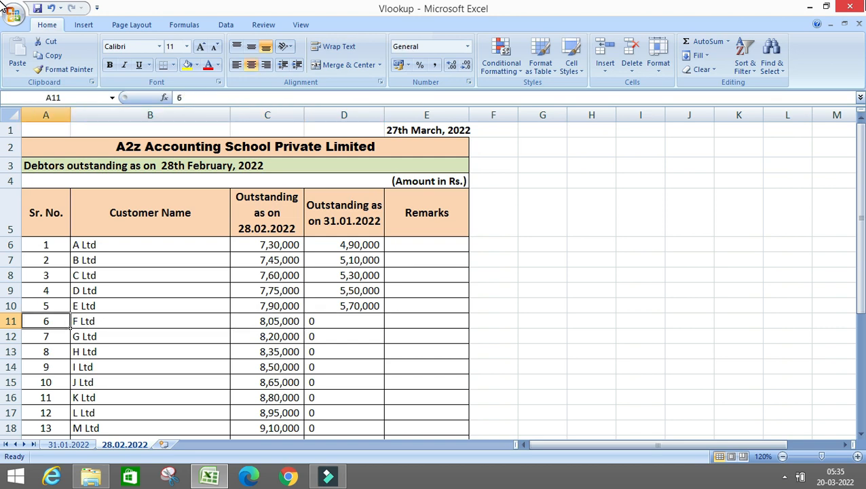
{"action": "key", "text": "Right"}
{"action": "key", "text": "Right"}
{"action": "key", "text": "Right"}
{"action": "key", "text": "Down"}
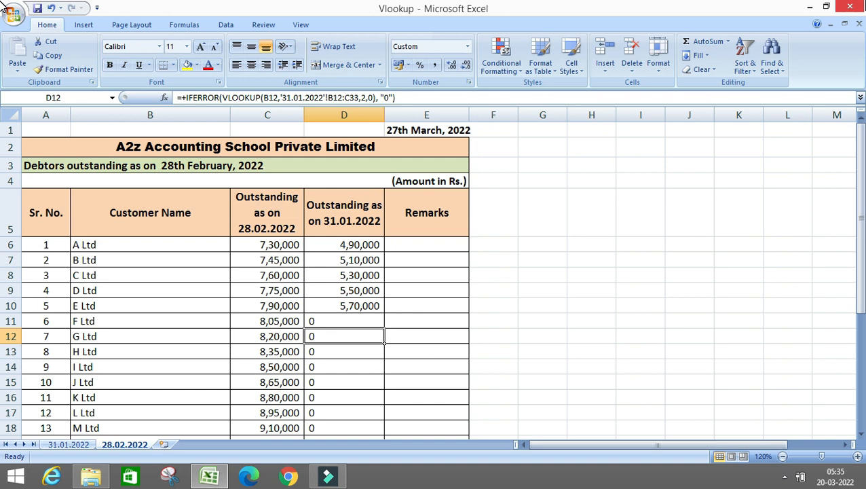
{"action": "key", "text": "Up"}
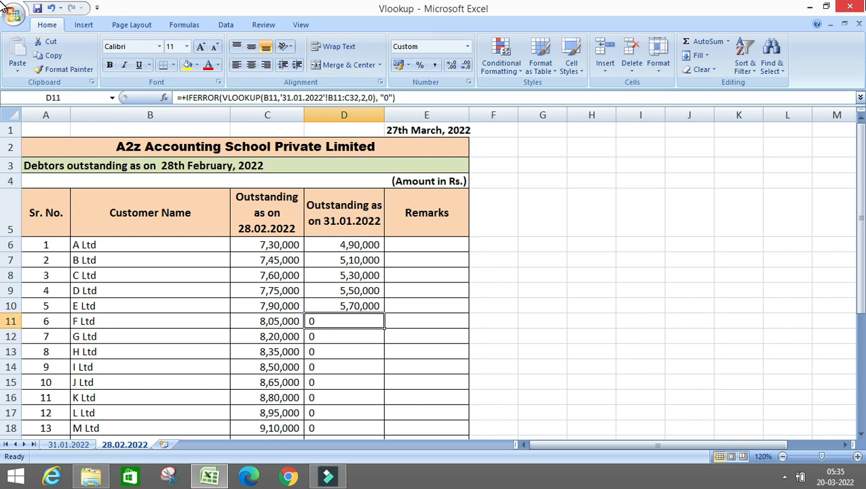
Change the lookup range in D6's IFERROR VLOOKUP formula to the entire columns B:C of the 31.01.2022 sheet.
{"action": "key", "text": "Up"}
{"action": "key", "text": "Up"}
{"action": "key", "text": "Up"}
{"action": "key", "text": "Up"}
{"action": "key", "text": "Up"}
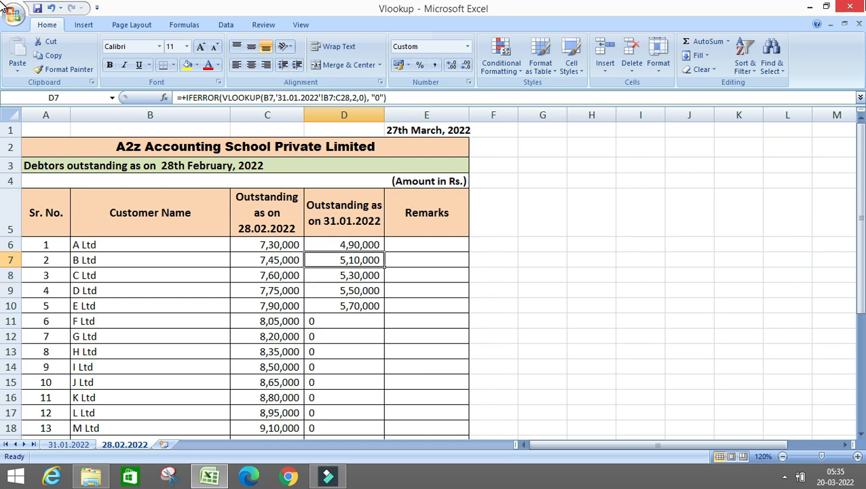
{"action": "key", "text": "F2"}
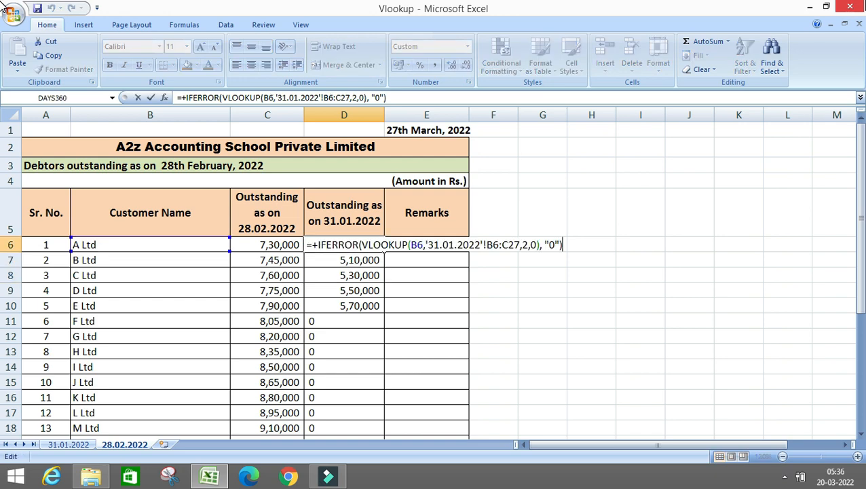
{"action": "left_click", "coordinate": [500, 245]}
{"action": "key", "text": "BackSpace"}
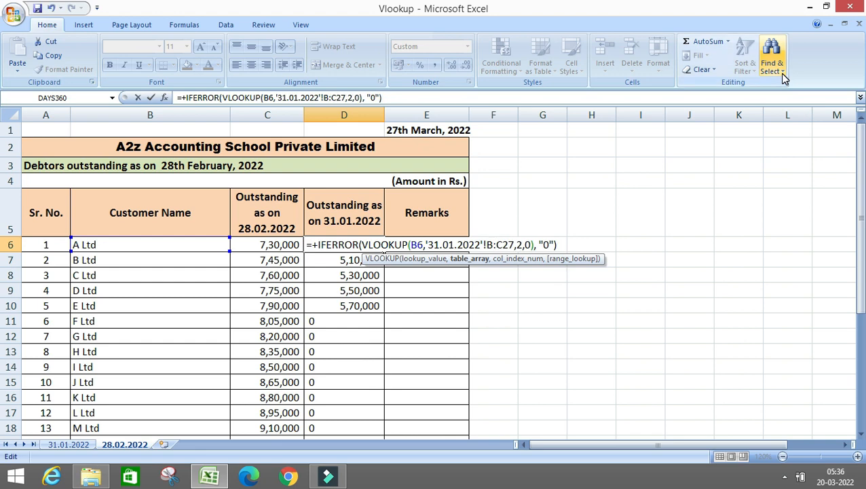
{"action": "key", "text": "Right"}
{"action": "key", "text": "Right"}
{"action": "key", "text": "Left"}
{"action": "key", "text": "Delete"}
{"action": "key", "text": "Delete"}
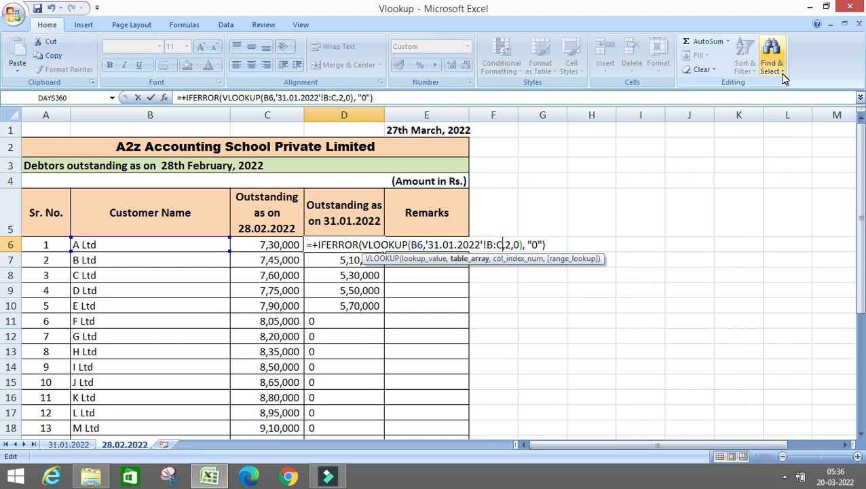
{"action": "key", "text": "Return"}
Fill D7:D31 with the D6 formula that looks up whole columns B:C on the 31.01.2022 sheet.
{"action": "key", "text": "Up"}
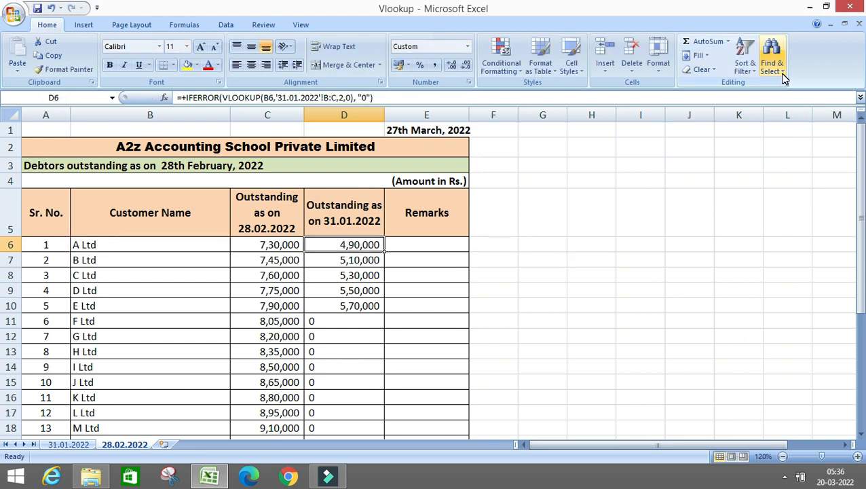
{"action": "key", "text": "ctrl+c"}
{"action": "key", "text": "Down"}
{"action": "key", "text": "ctrl+shift+Down"}
{"action": "key", "text": "Return"}
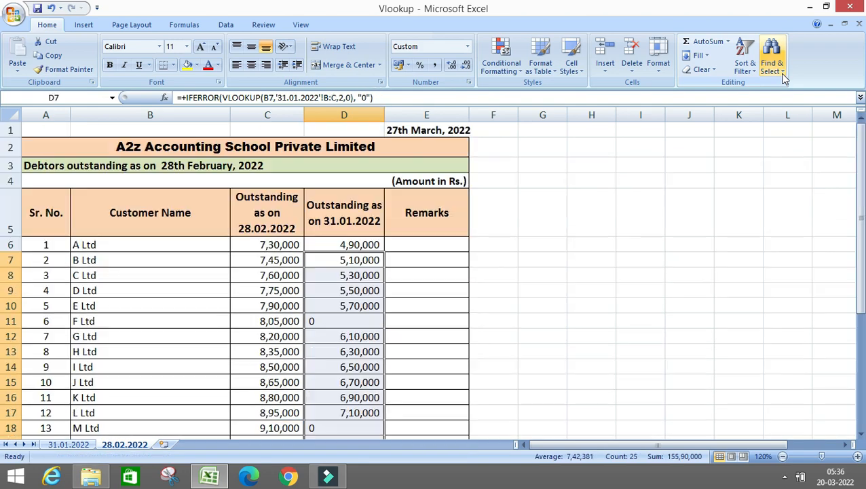
Examine the 31.01.2022 outstanding column for the refilled lookup results down to the Total row.
{"action": "key", "text": "Down"}
{"action": "key", "text": "Down"}
{"action": "key", "text": "Down"}
{"action": "key", "text": "Down"}
{"action": "key", "text": "Down"}
{"action": "key", "text": "Down"}
{"action": "key", "text": "Down"}
{"action": "key", "text": "Down"}
{"action": "key", "text": "Down"}
{"action": "key", "text": "Down"}
{"action": "key", "text": "Down"}
{"action": "key", "text": "Down"}
{"action": "key", "text": "Down"}
{"action": "key", "text": "Down"}
{"action": "key", "text": "Down"}
{"action": "key", "text": "Down"}
{"action": "key", "text": "Down"}
{"action": "key", "text": "Down"}
{"action": "key", "text": "Down"}
{"action": "key", "text": "Down"}
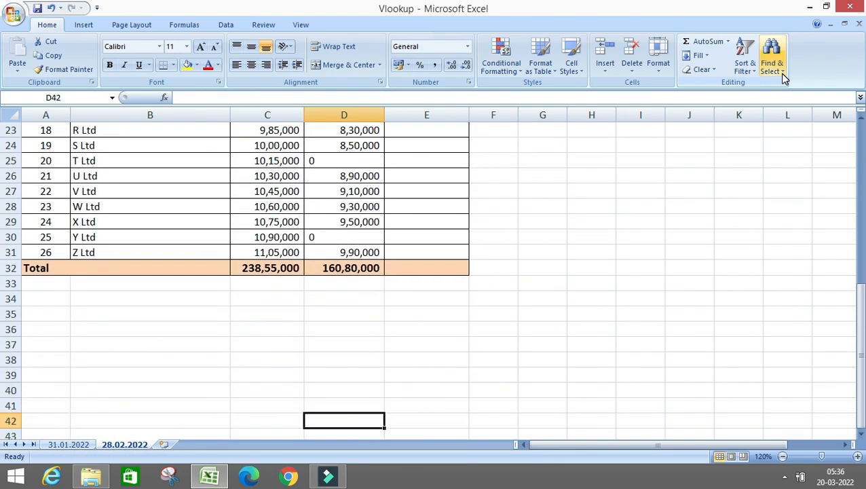